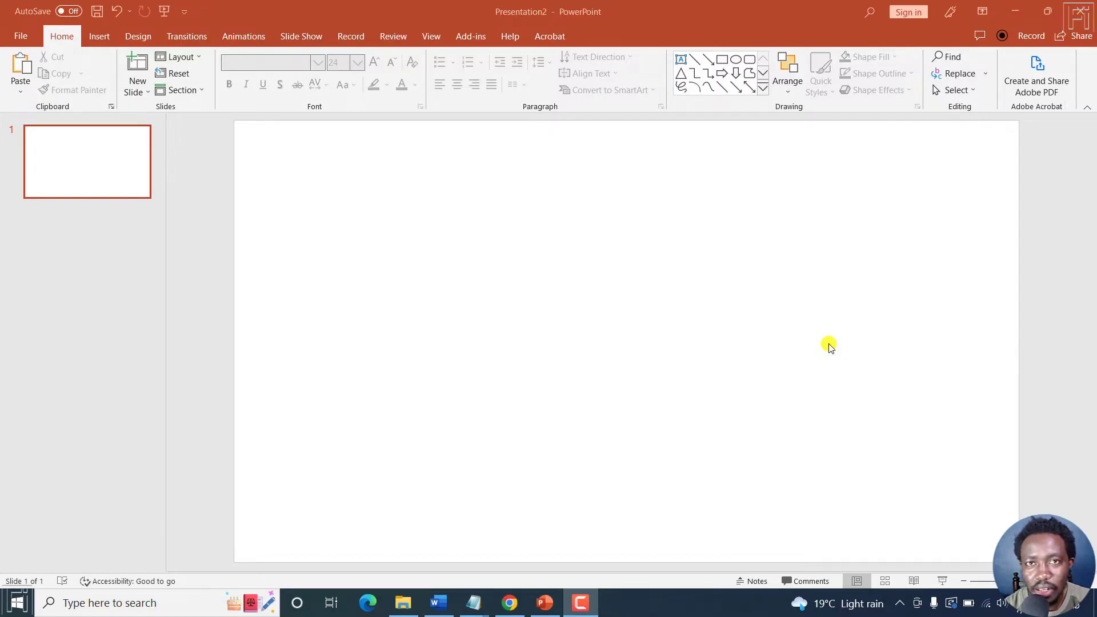
Insert the brown dog-looking-up photo from the Online Pictures Dog category.
click(430, 365)
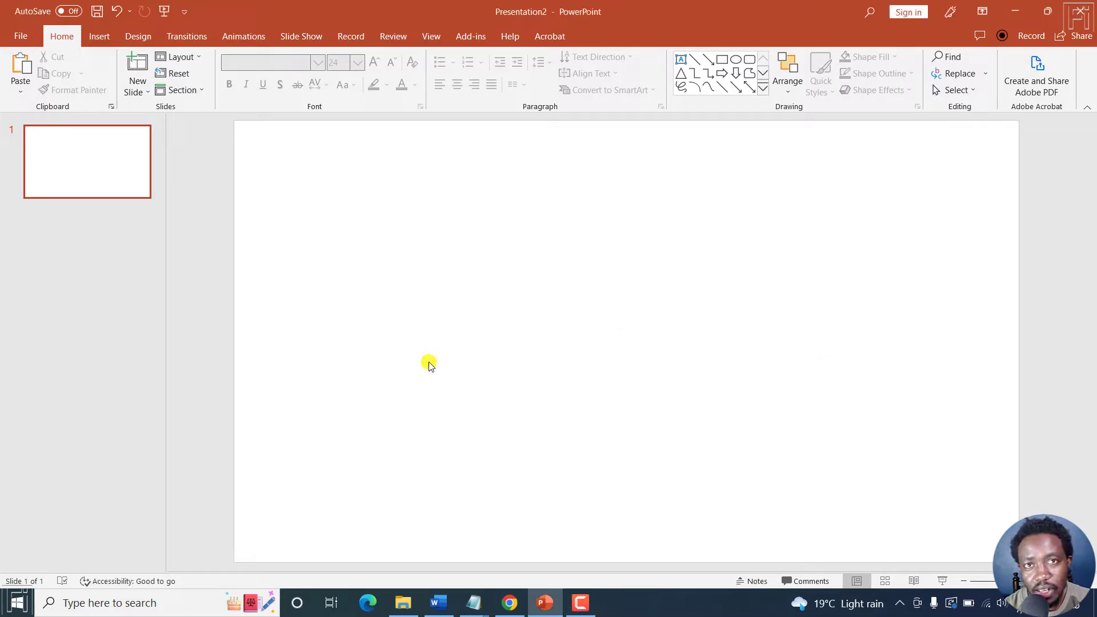
click(100, 38)
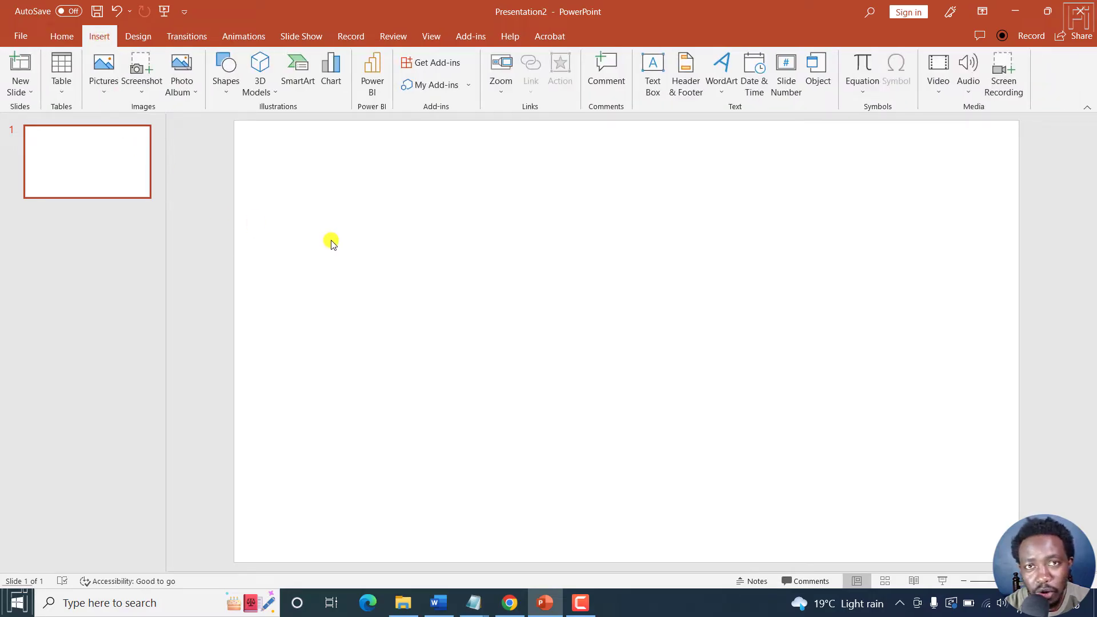
click(104, 86)
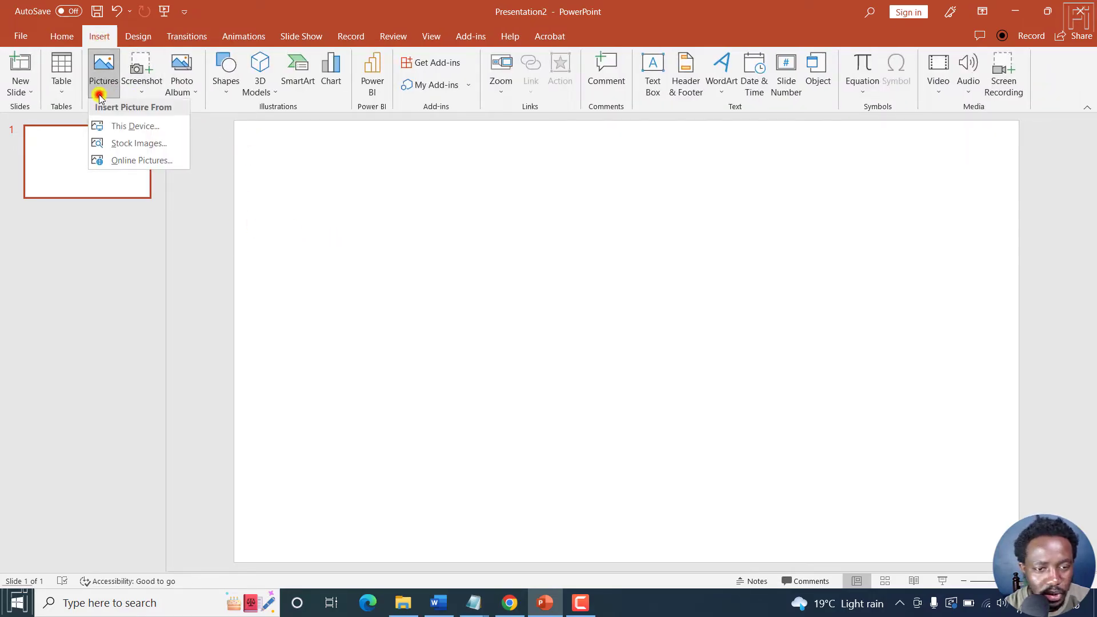
click(132, 162)
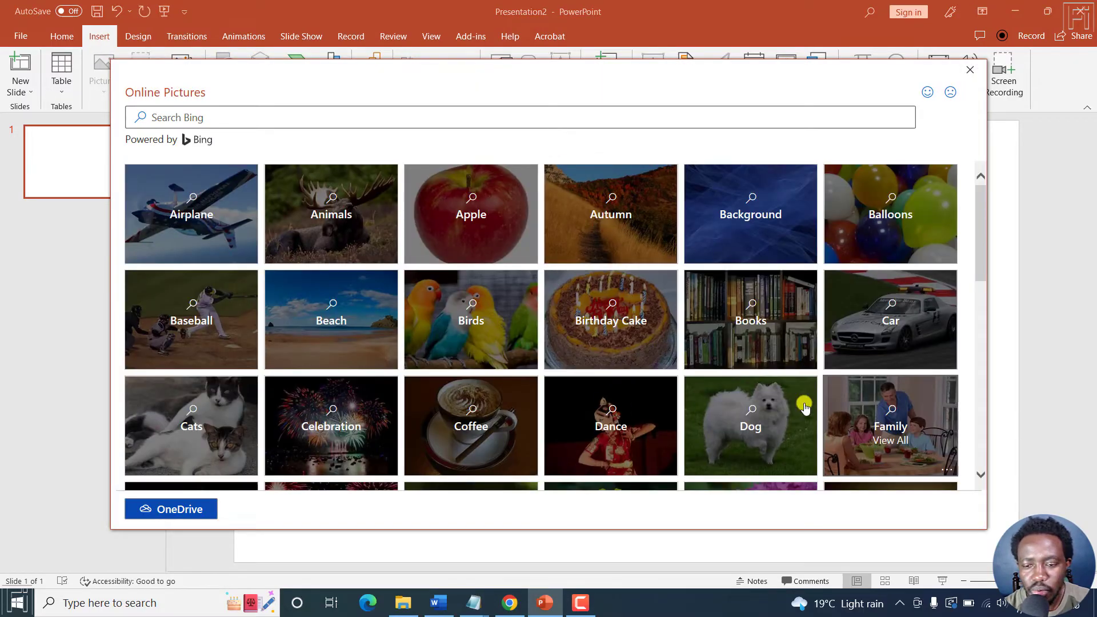
click(795, 402)
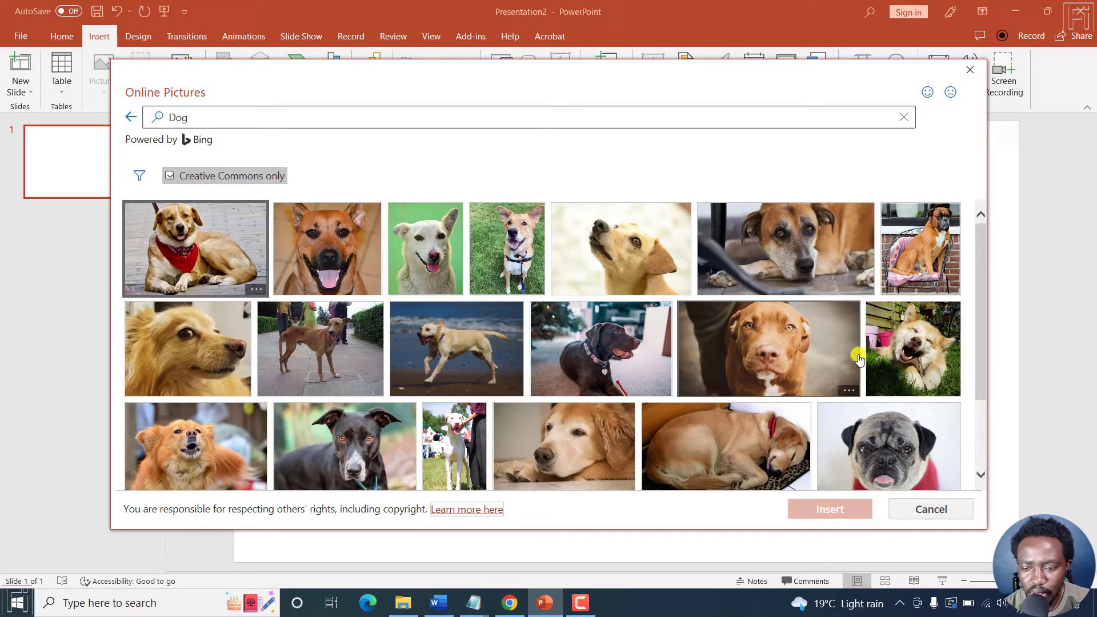
click(781, 343)
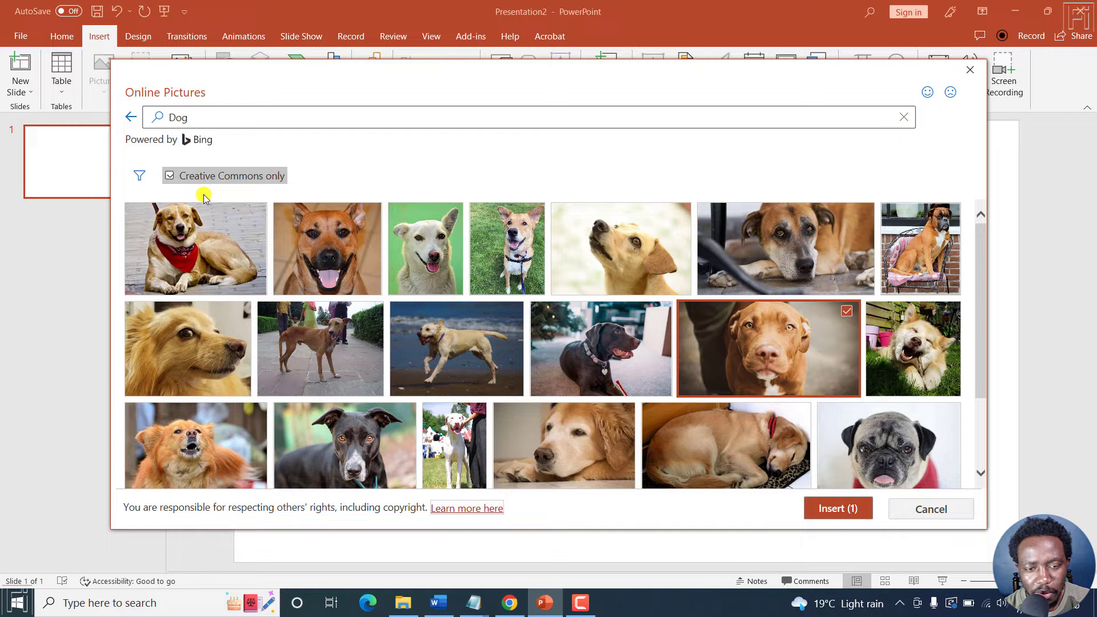
click(169, 176)
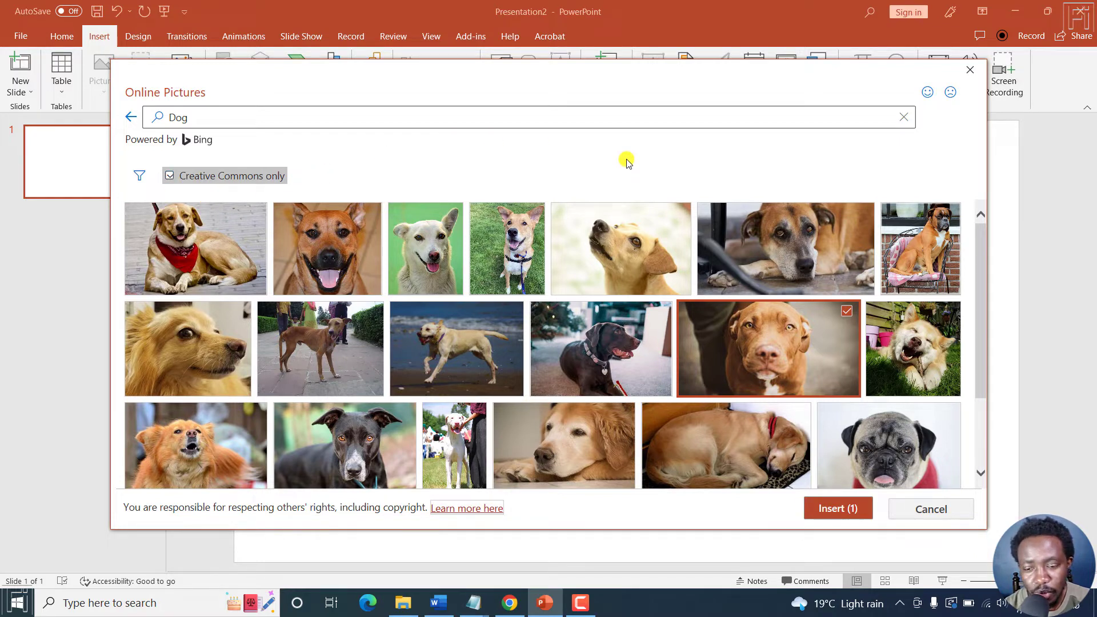
click(839, 511)
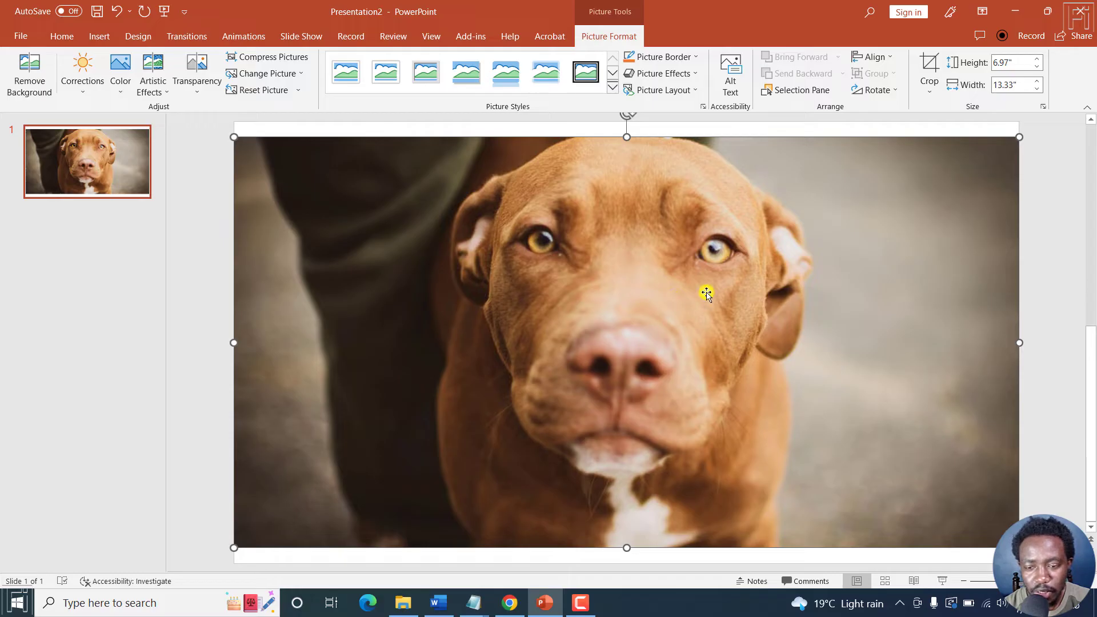
Apply the Beveled Oval, Black picture style to the dog photo.
click(613, 90)
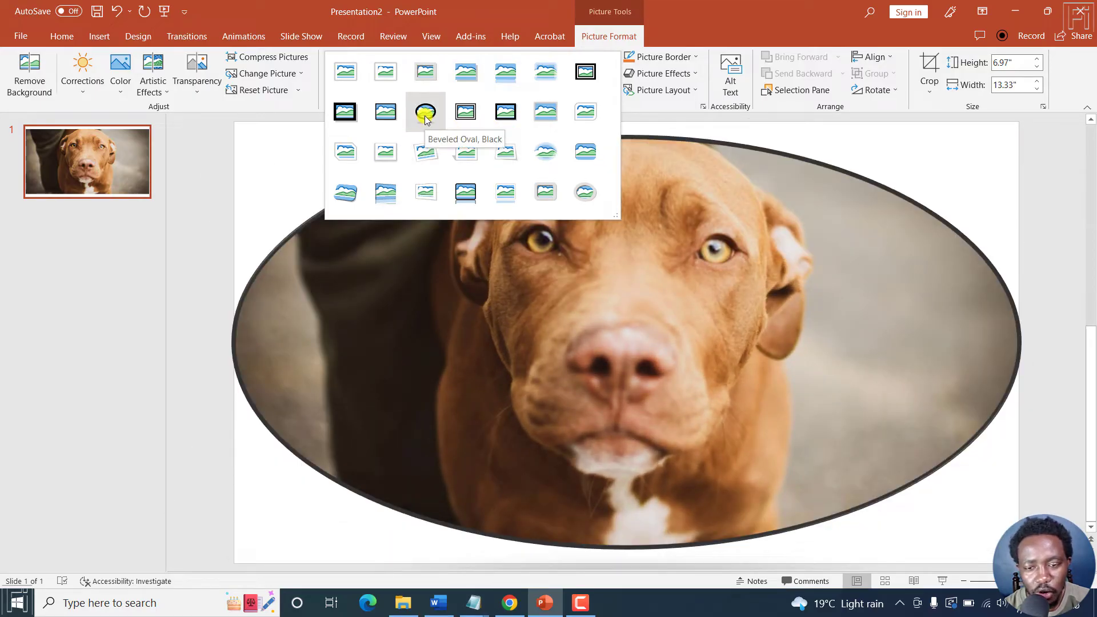
click(425, 118)
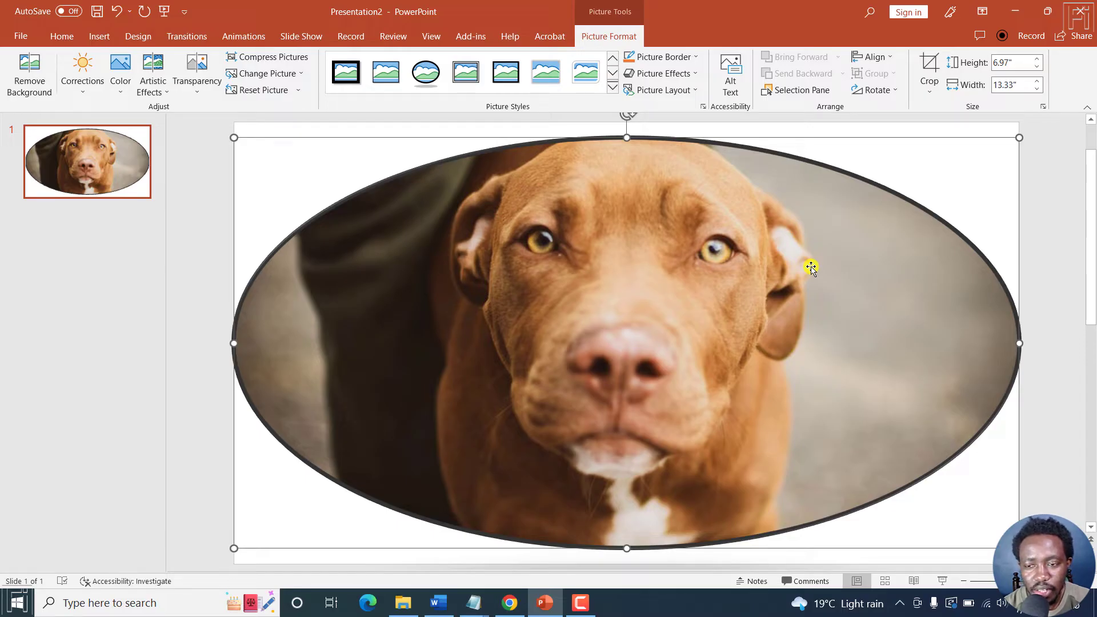
Crop the dog photo to a 1:1 aspect ratio, making a 6.97-inch circle.
click(930, 96)
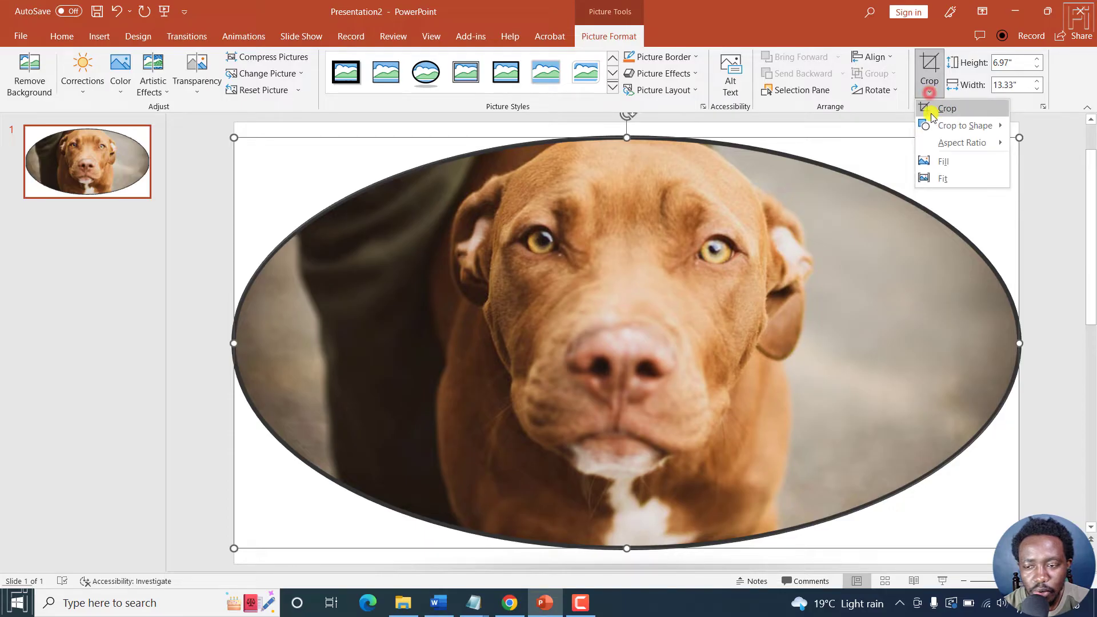
mouse_move(963, 142)
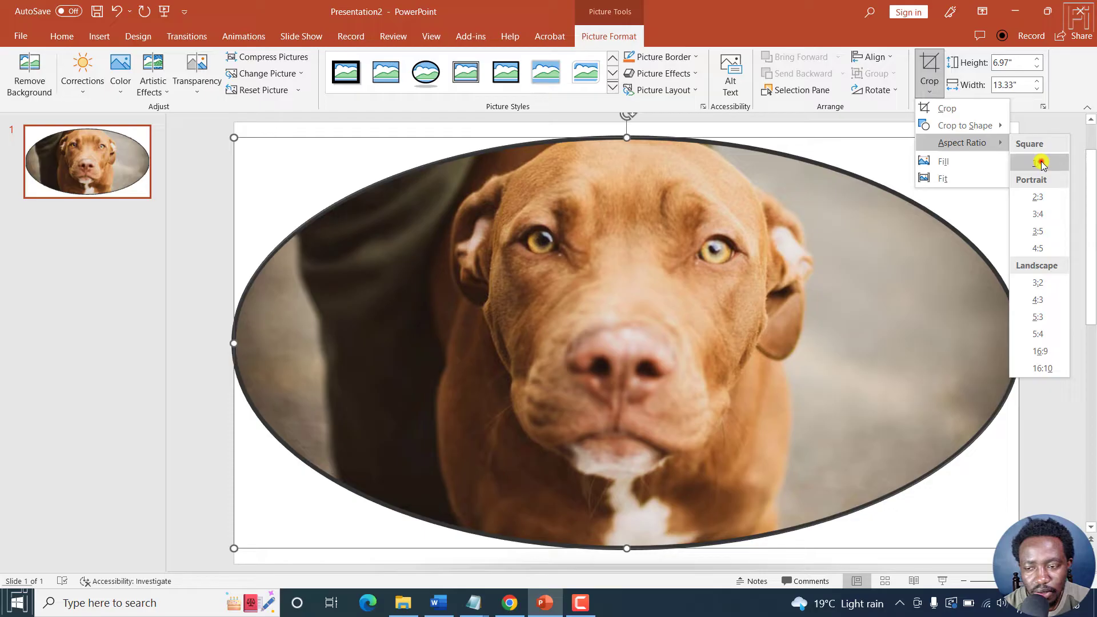
click(1040, 163)
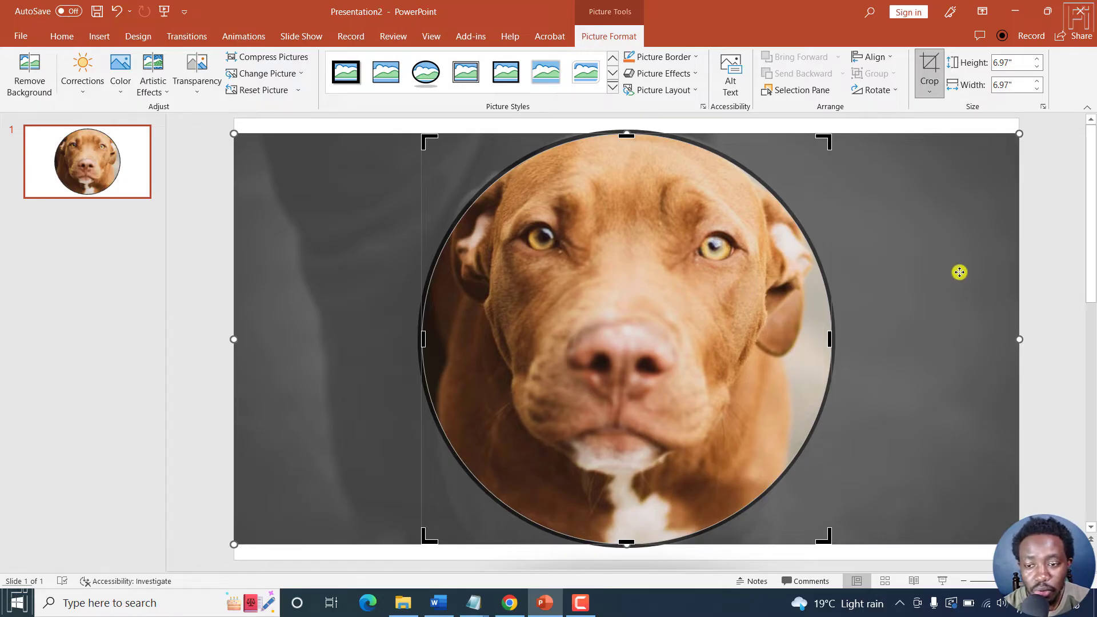
click(923, 123)
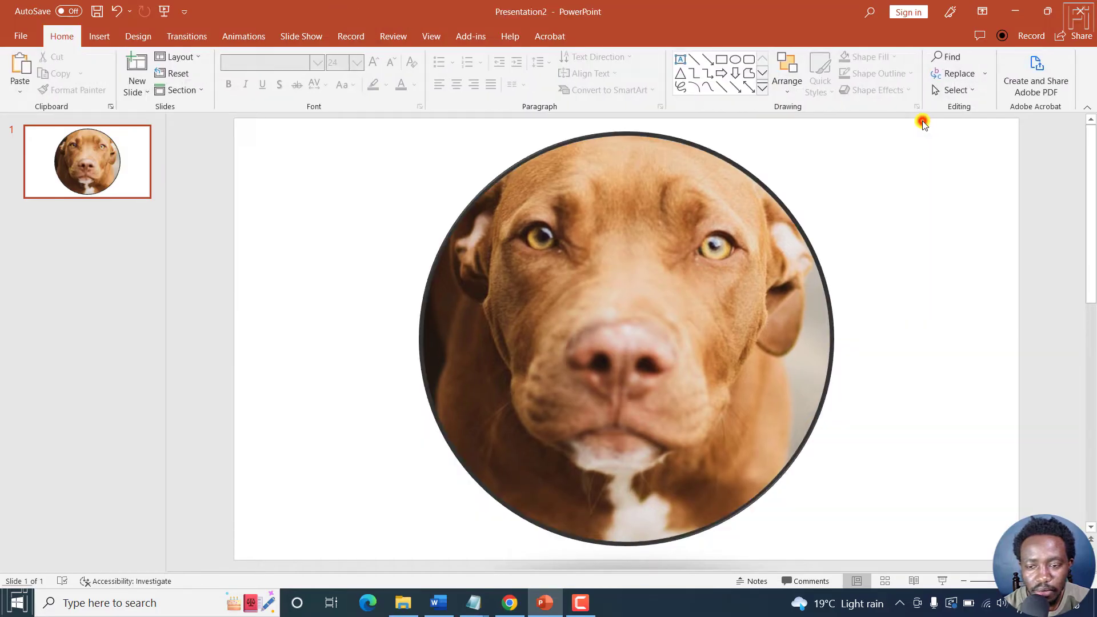
Resize the circular dog photo to 3.24 inches and place it at the slide's right.
click(734, 255)
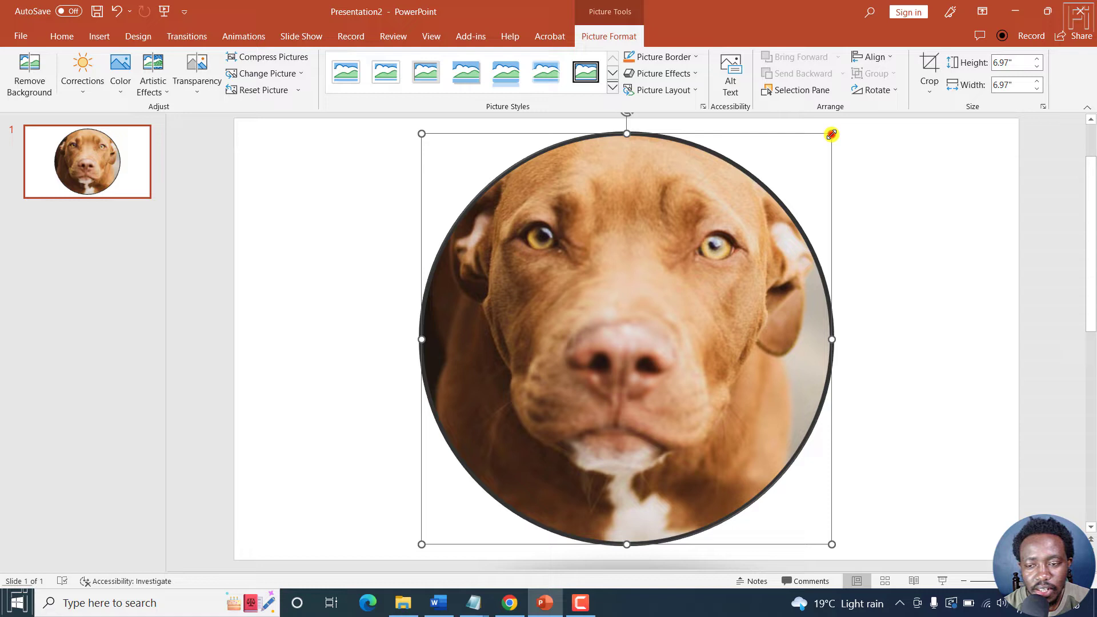
mouse_move(831, 135)
mouse_down()
mouse_move(665, 221)
mouse_move(574, 317)
mouse_move(639, 328)
mouse_up()
mouse_move(495, 435)
mouse_down()
mouse_move(754, 321)
mouse_move(843, 314)
mouse_up()
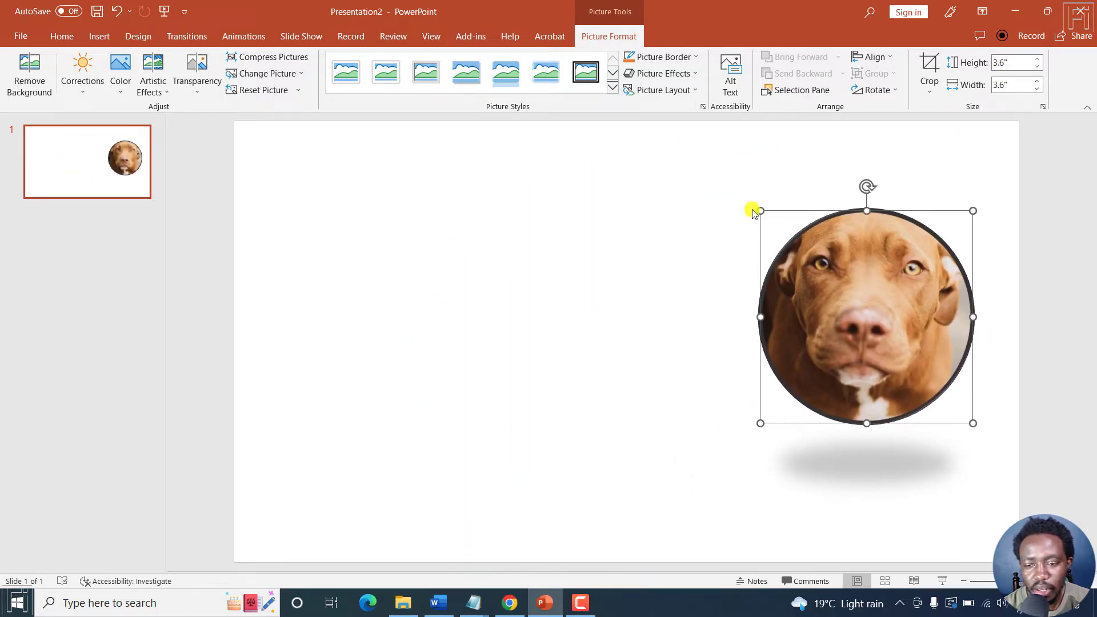
drag(759, 209, 781, 235)
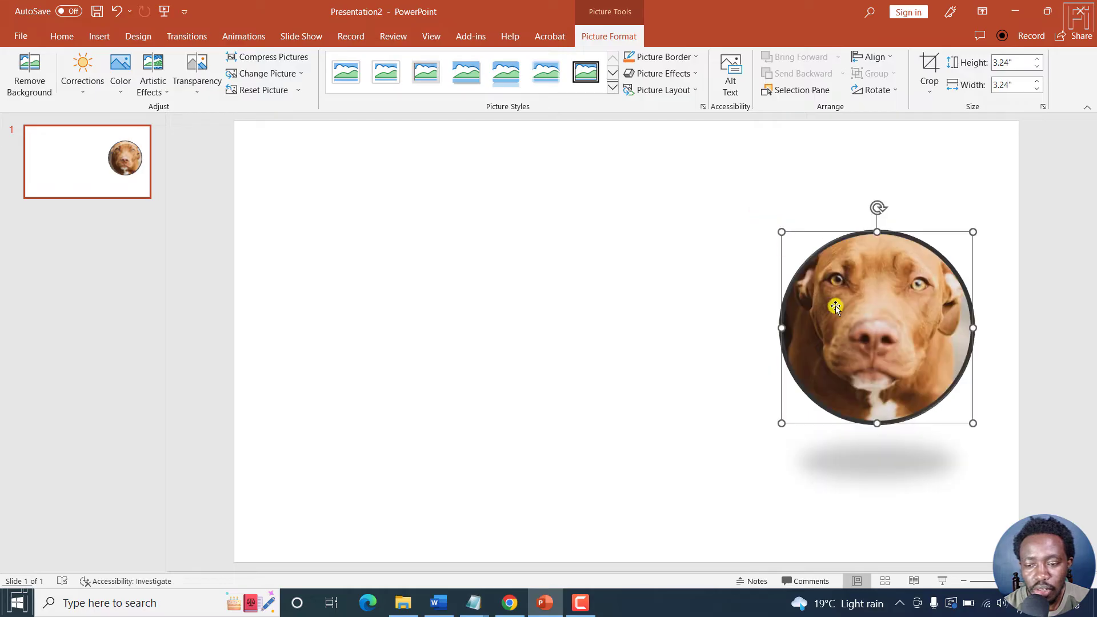
drag(836, 301, 820, 317)
click(462, 284)
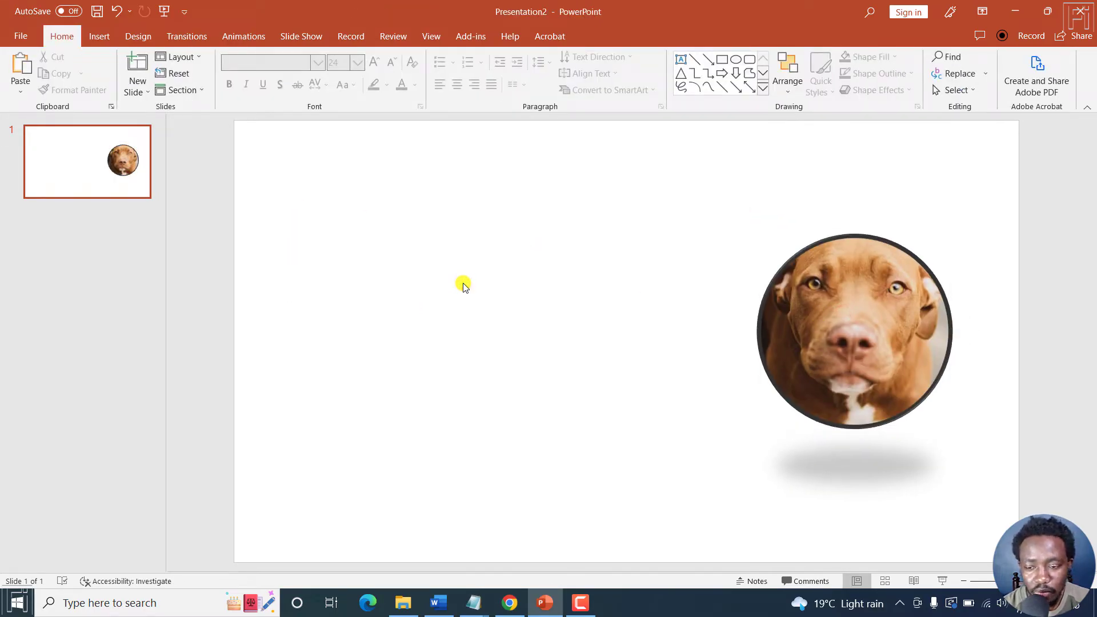
click(827, 320)
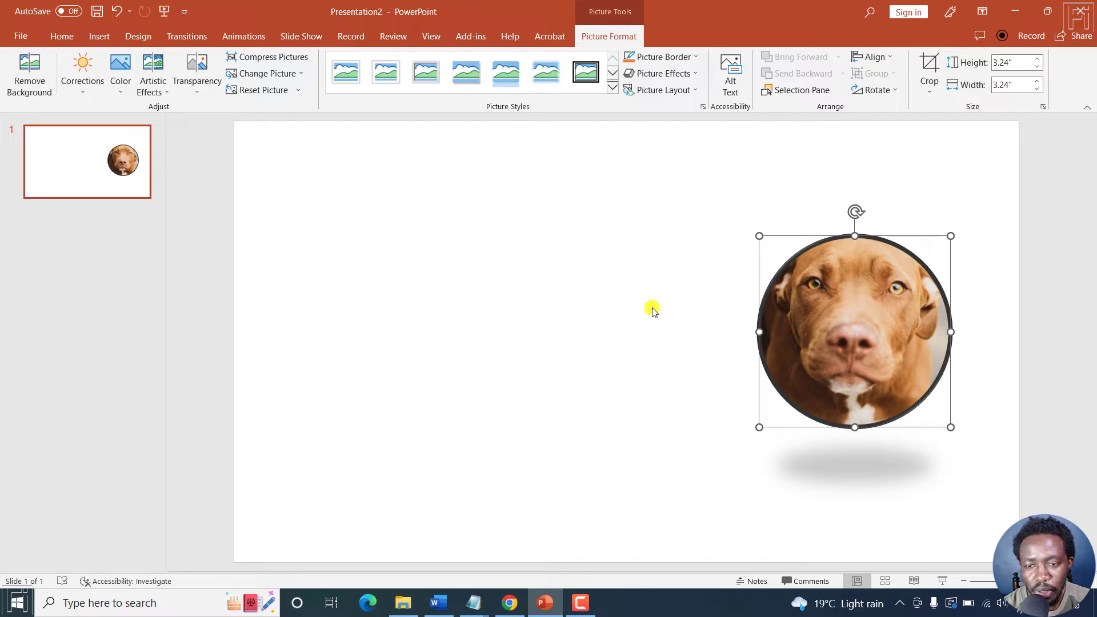
Give the dog photo an orange picture border and thicken it.
click(697, 57)
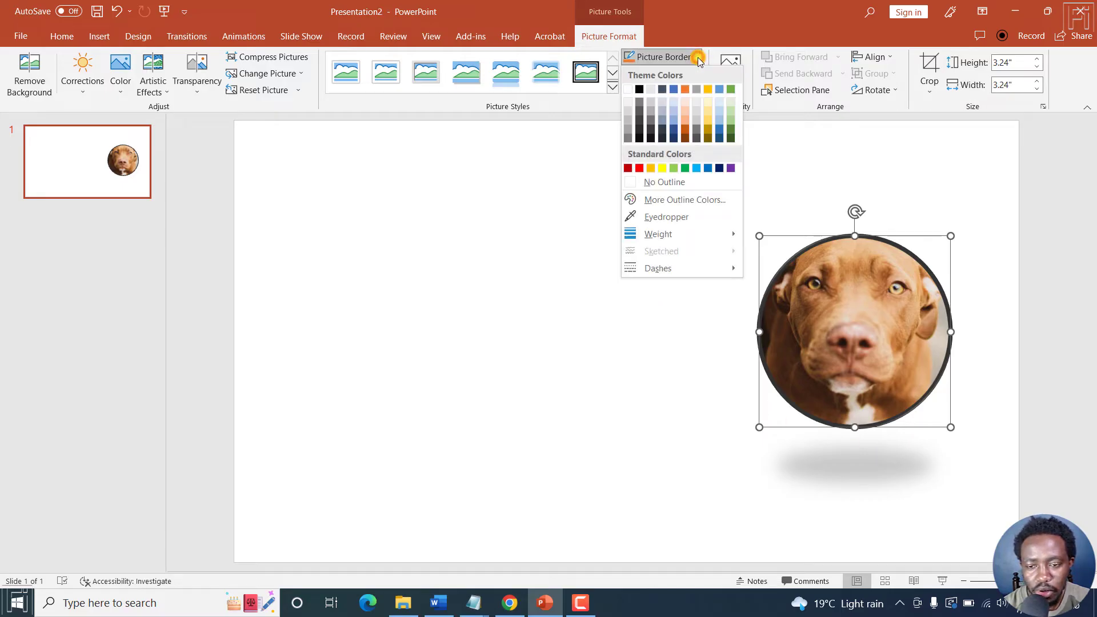
click(683, 90)
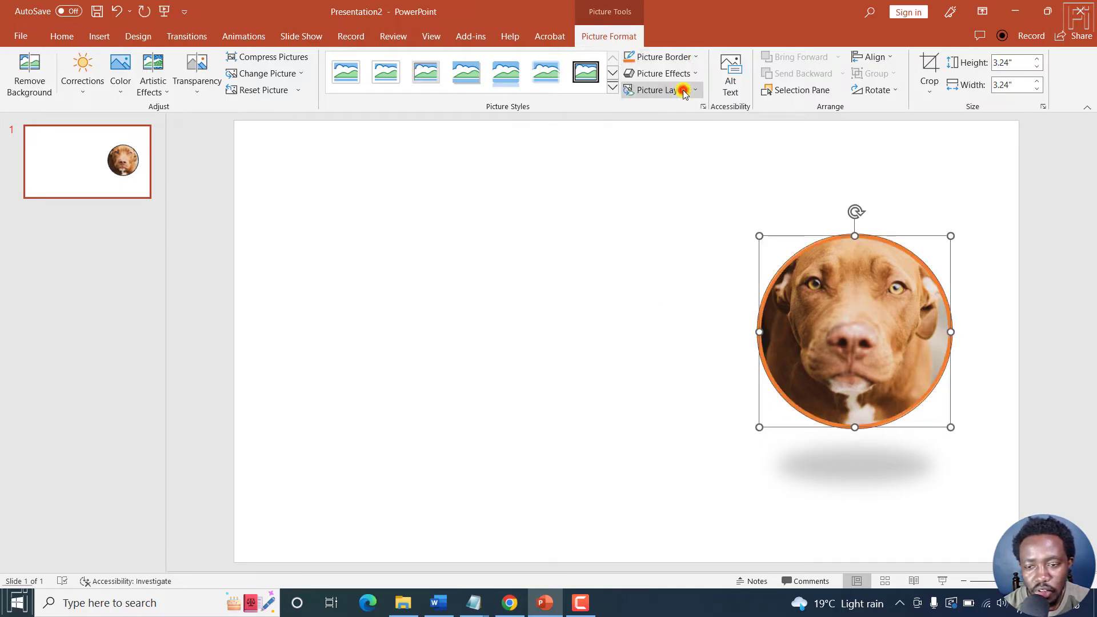
click(696, 57)
mouse_move(659, 233)
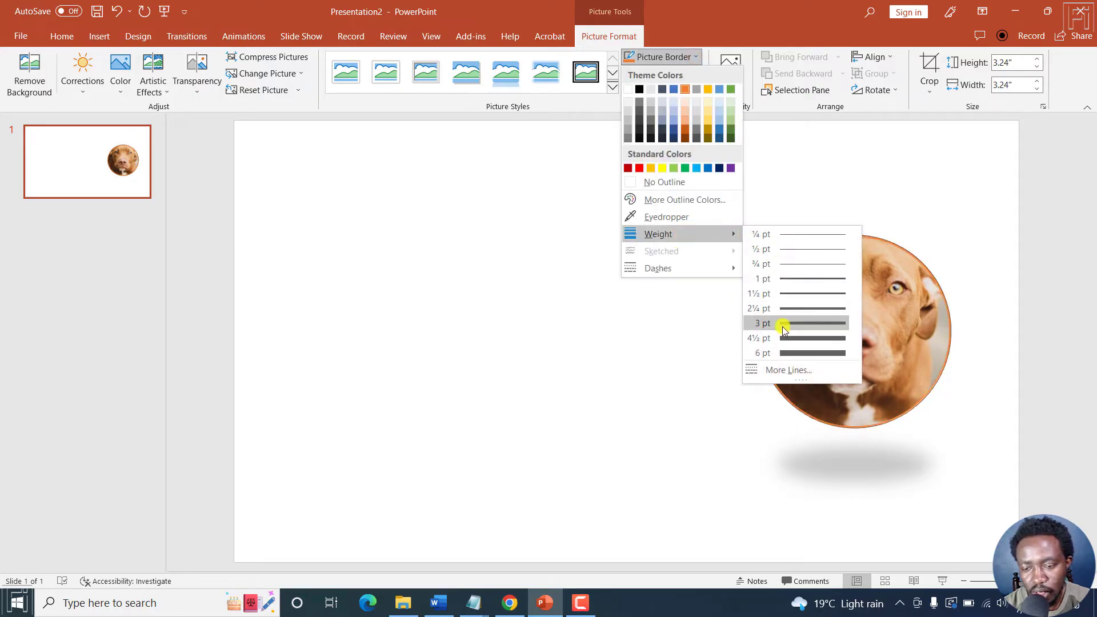
click(793, 351)
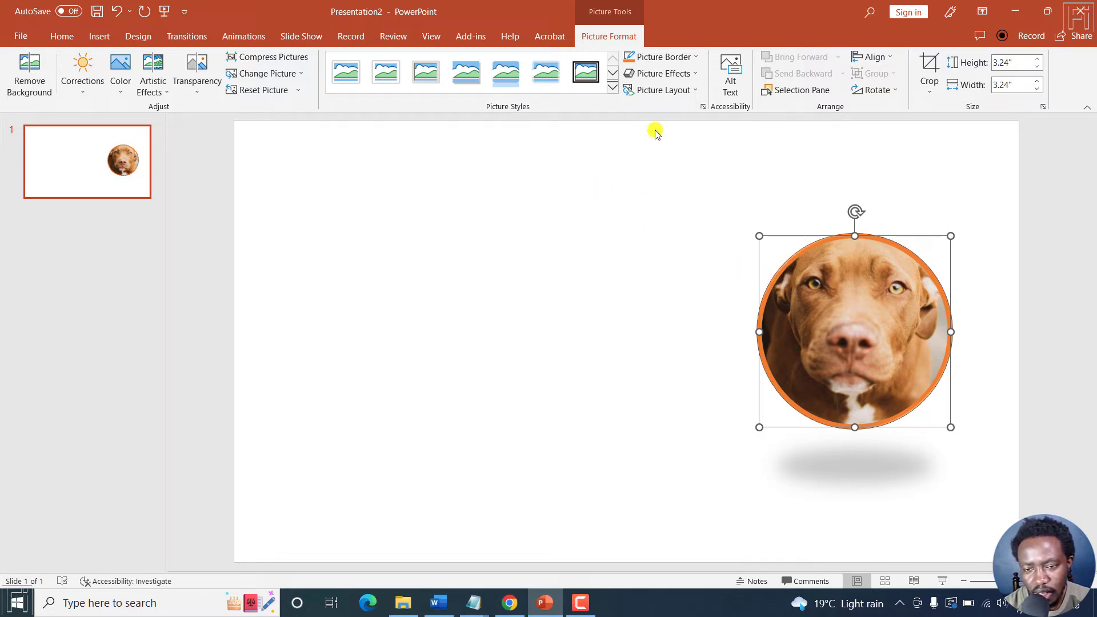
Remove the shadow effect from the dog photo and deselect it.
click(691, 75)
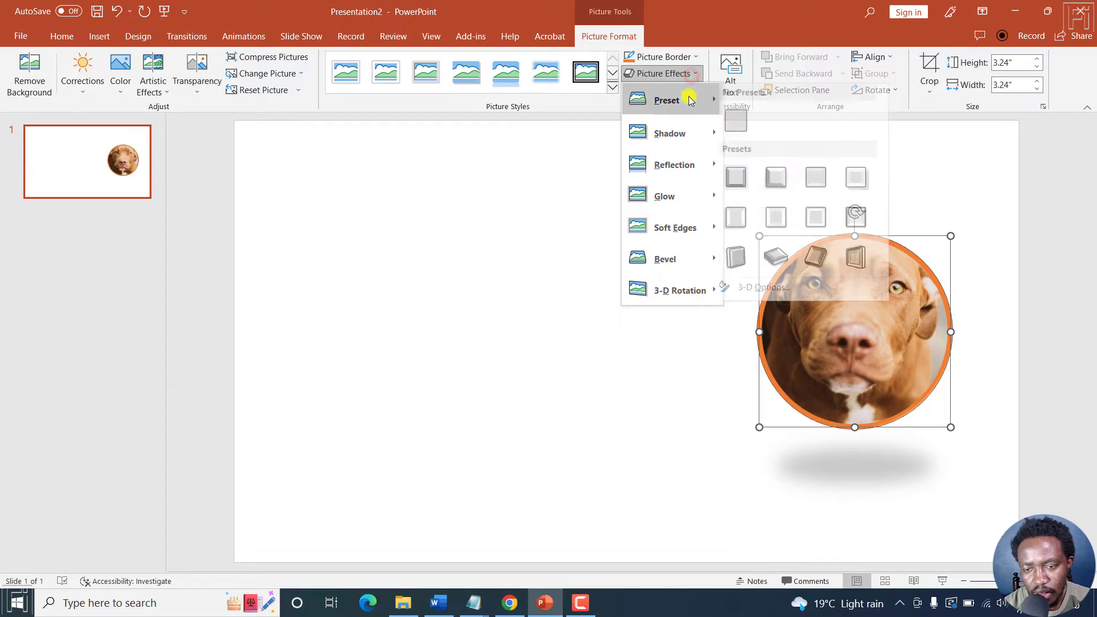
mouse_move(667, 101)
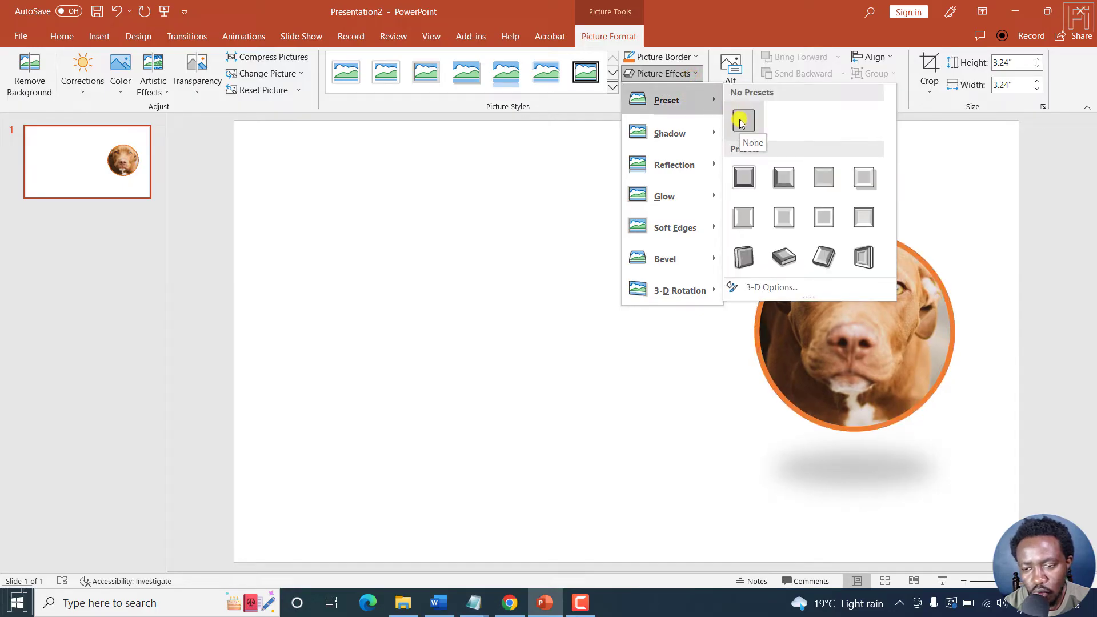
click(743, 122)
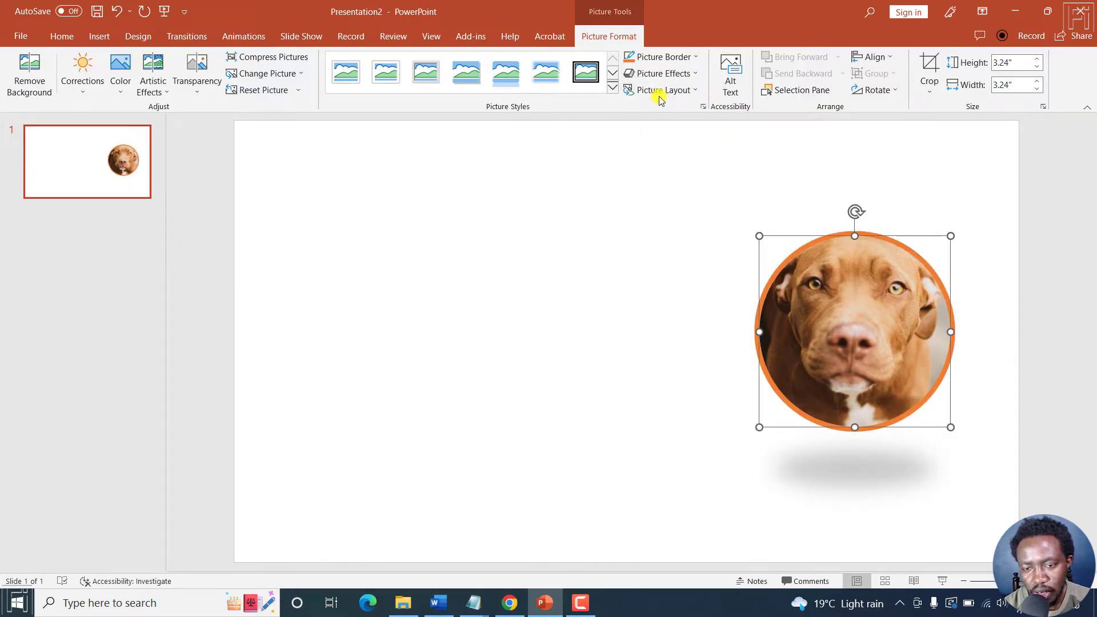
click(694, 76)
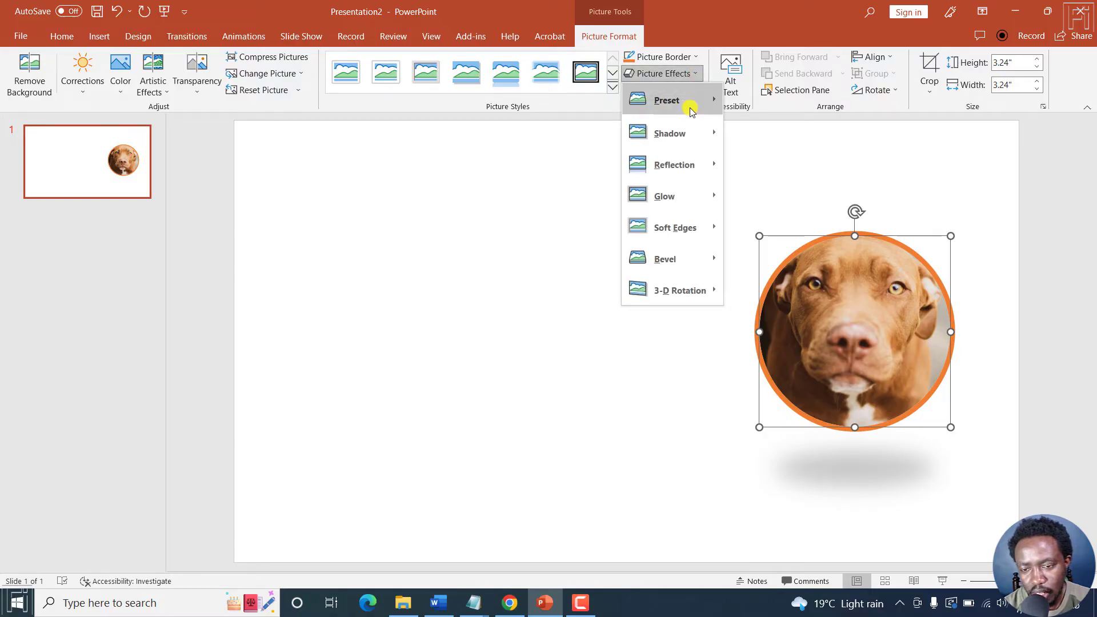
mouse_move(670, 133)
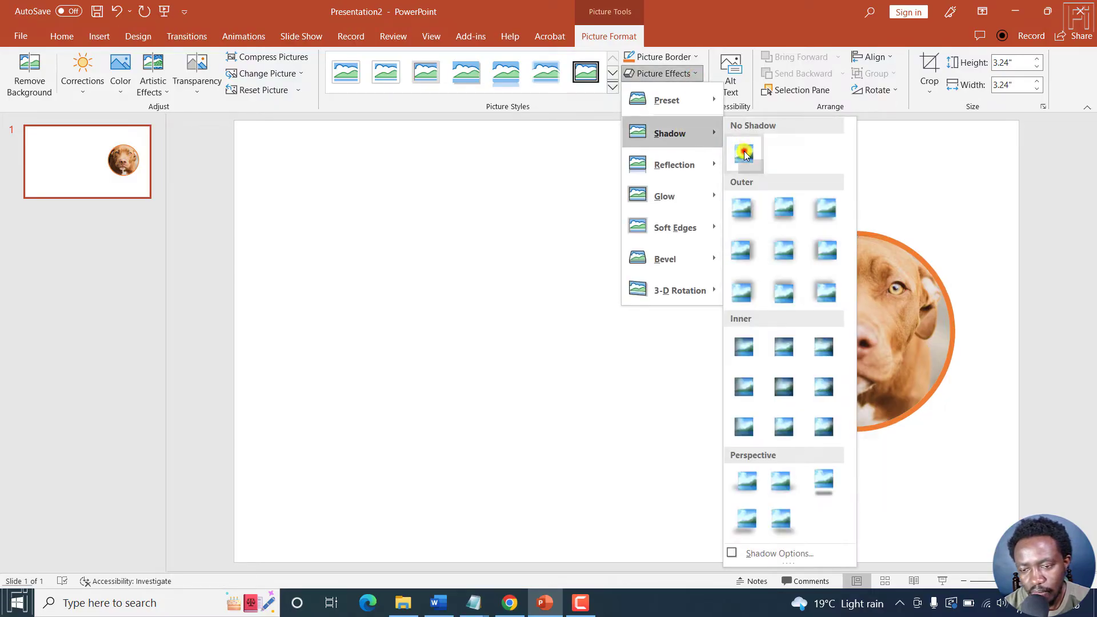
click(744, 152)
click(627, 248)
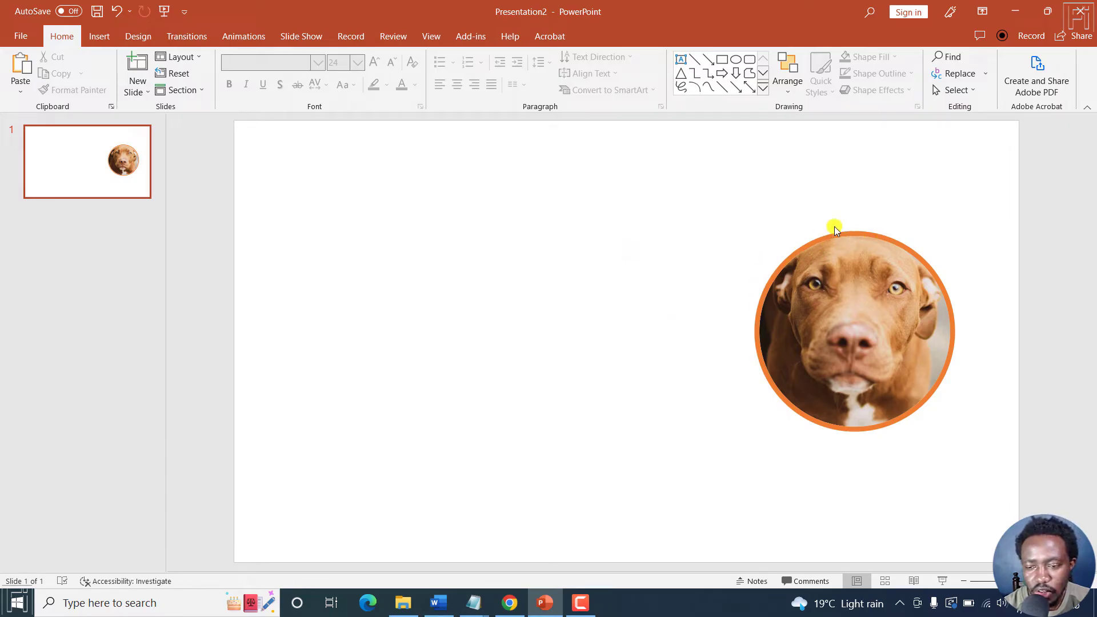
Set the dog photo's orange border line width to 15 pt in Format Picture.
click(813, 251)
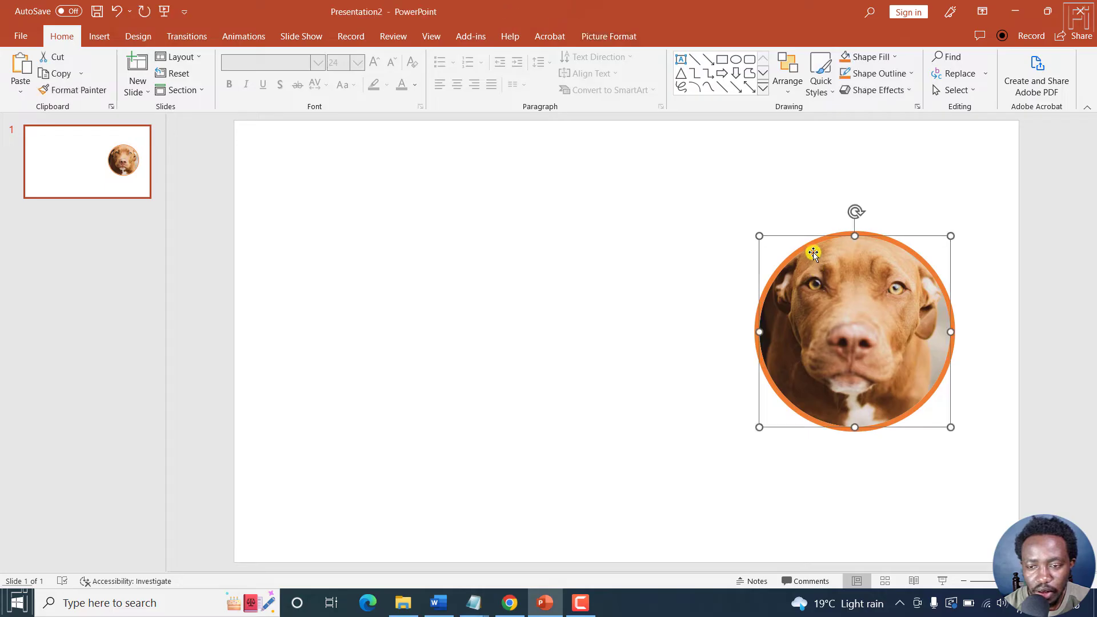
right_click(812, 251)
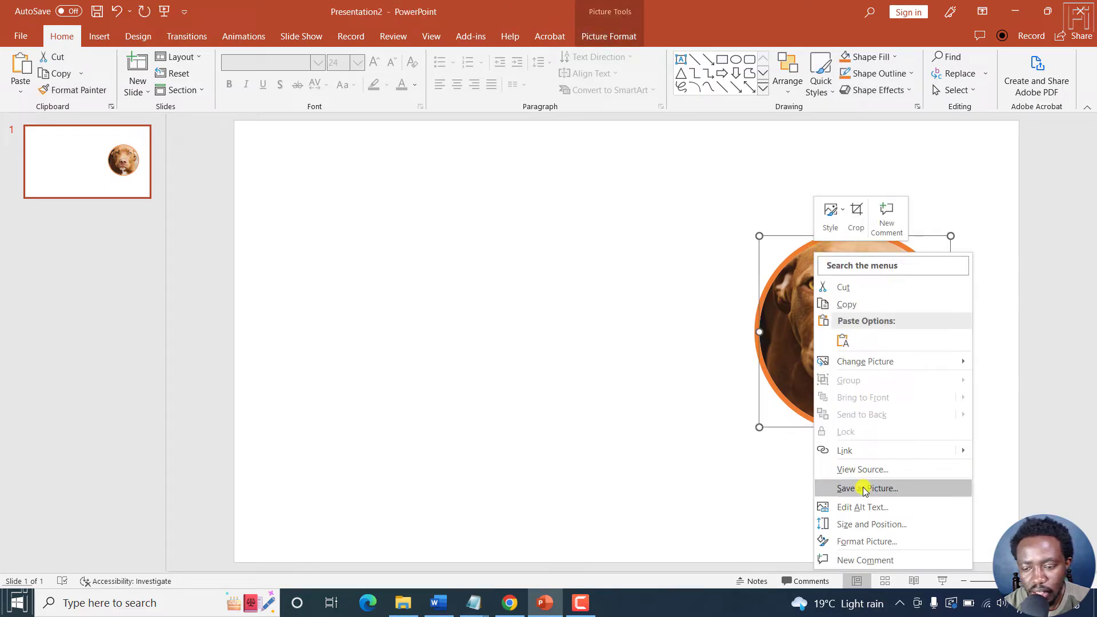
click(869, 543)
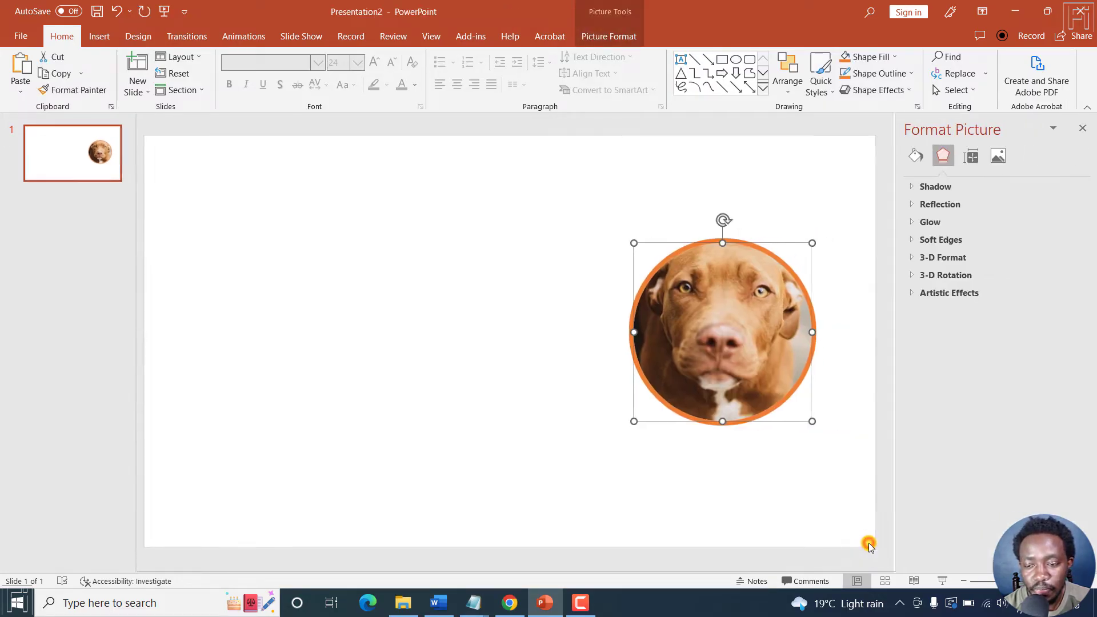
click(912, 155)
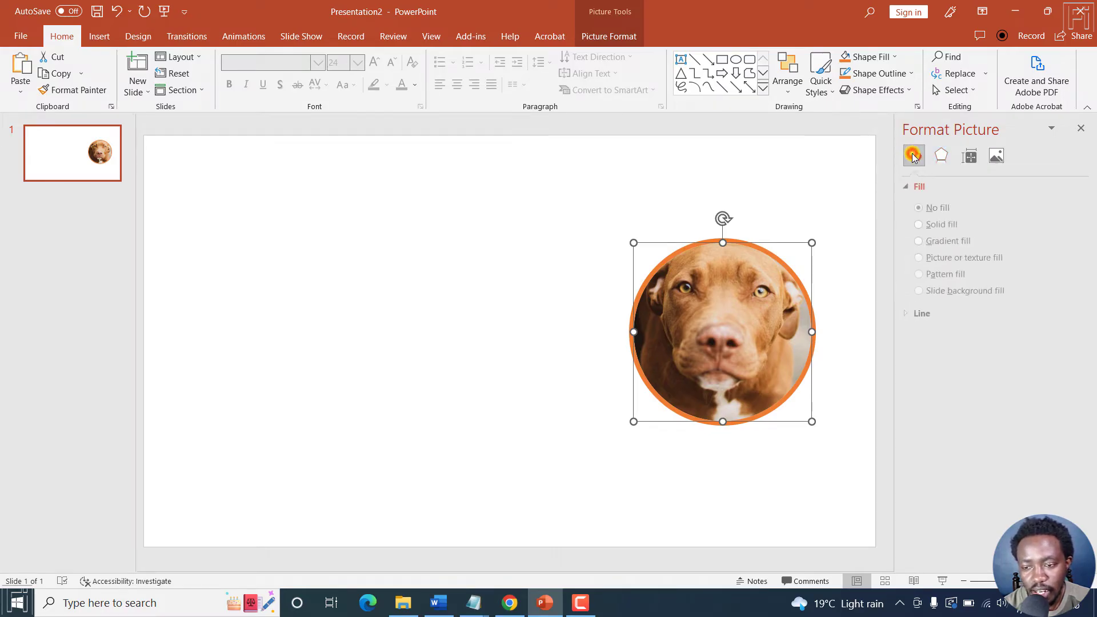
click(914, 314)
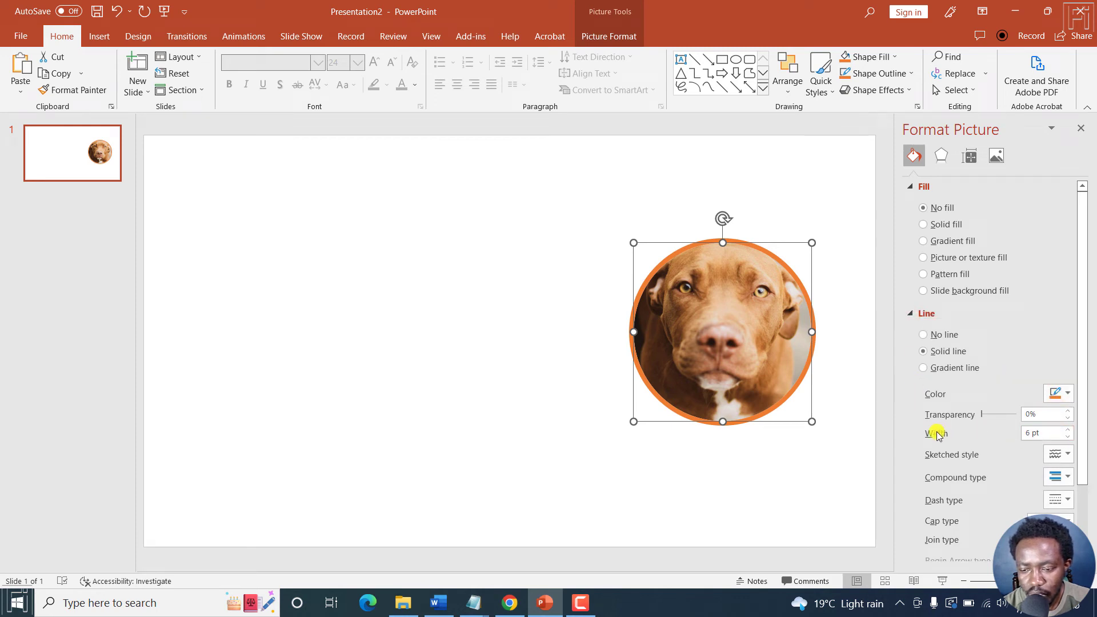
click(1067, 429)
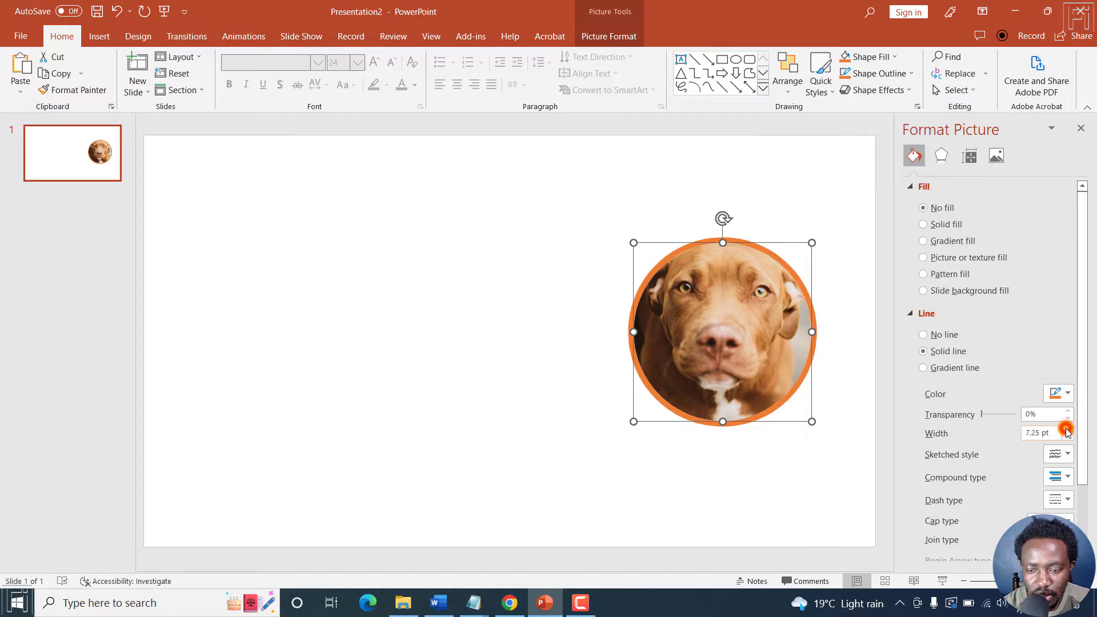
click(1068, 428)
click(1067, 428)
click(1068, 429)
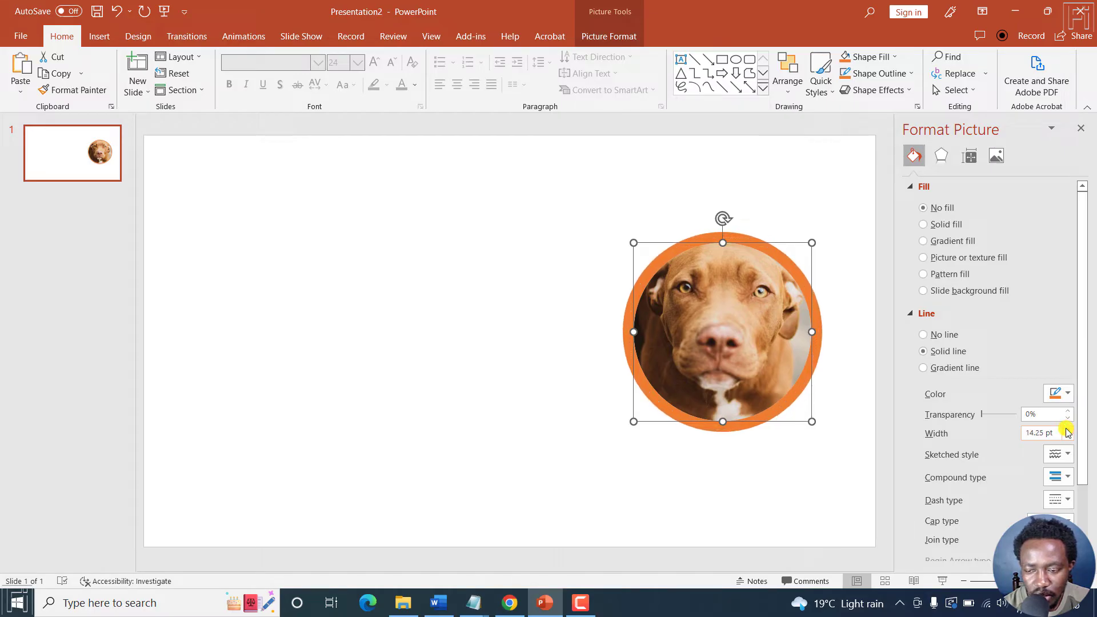
click(1067, 429)
click(1067, 429)
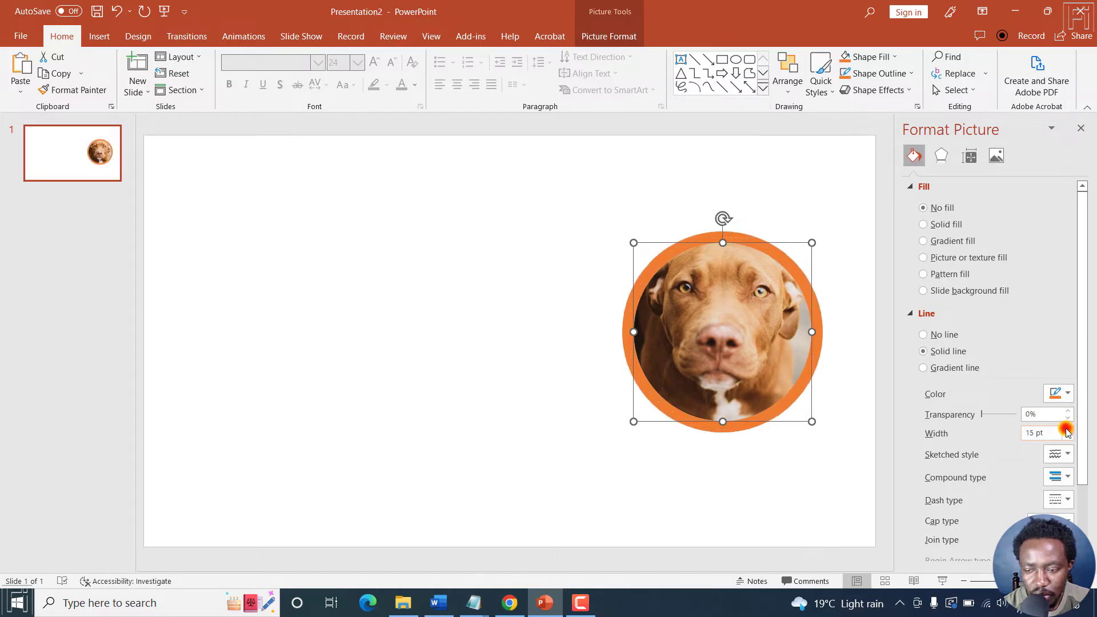
click(673, 456)
click(579, 284)
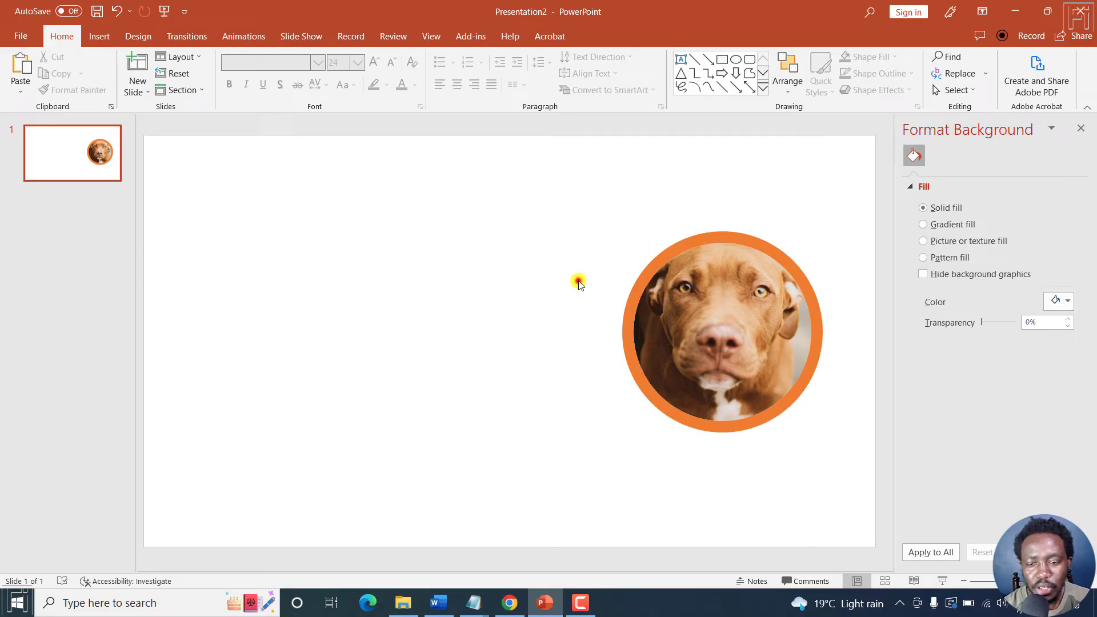
Close the Format Background pane and leave the dog photo deselected.
click(1082, 128)
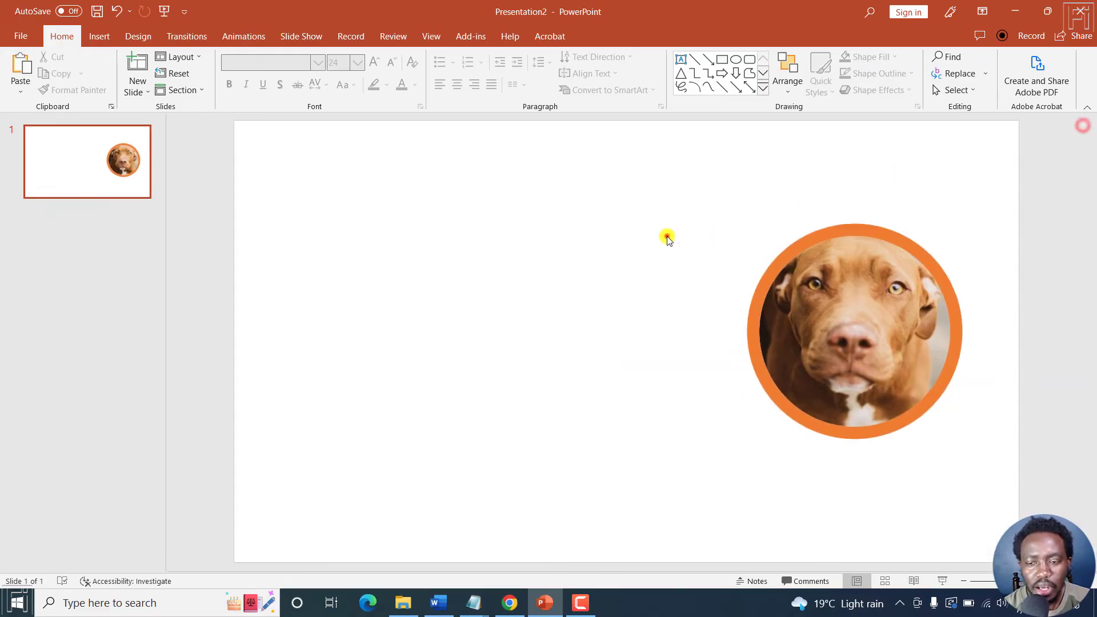
click(860, 311)
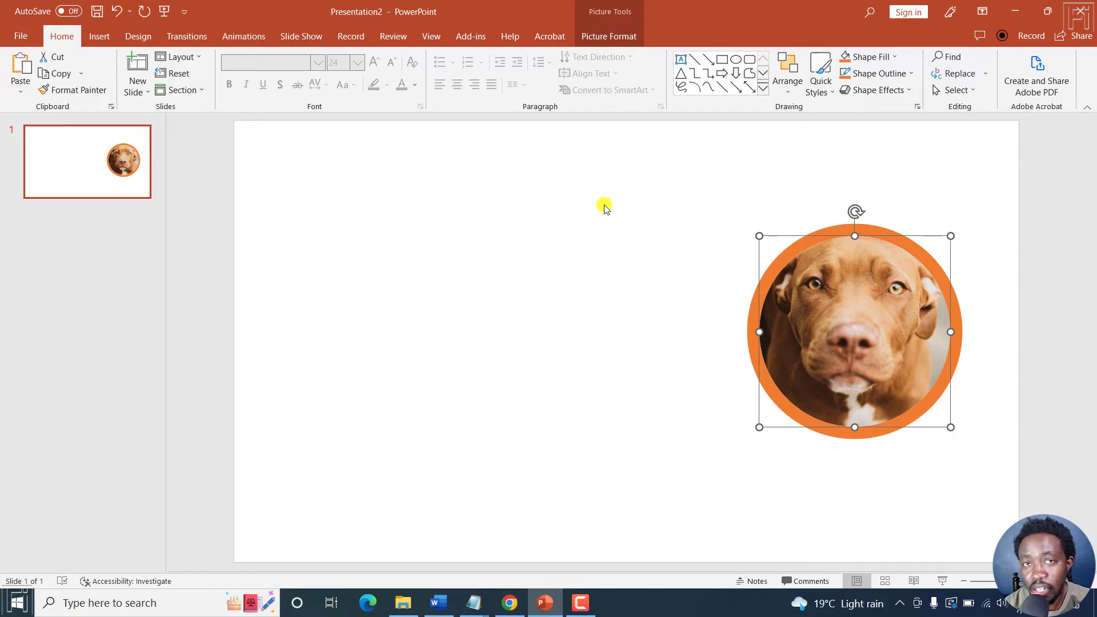
click(487, 275)
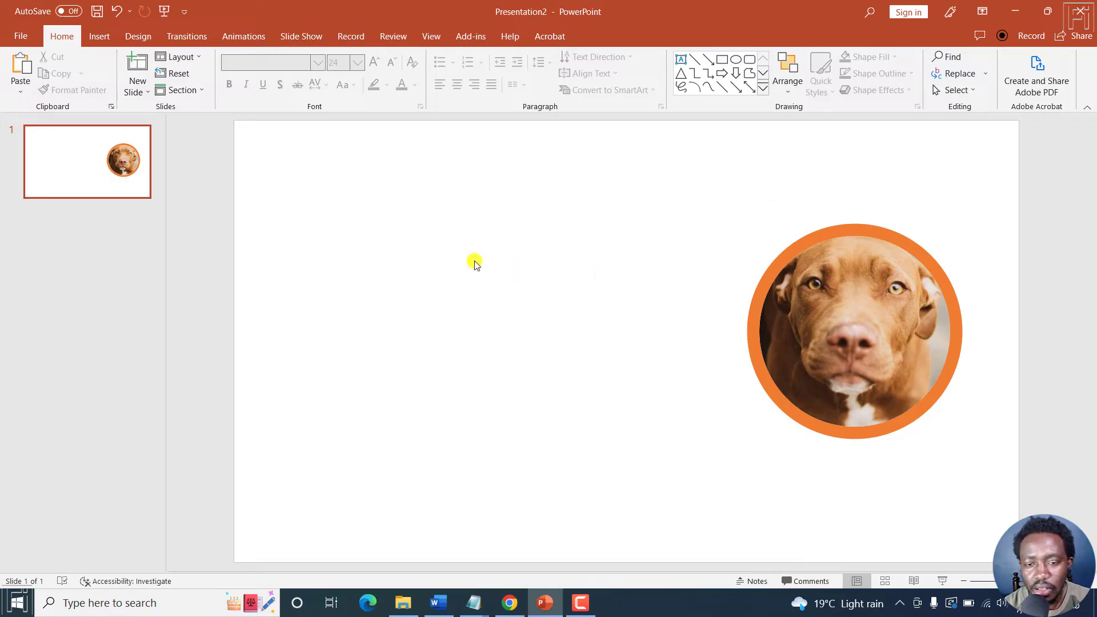
Choose the red-background tabby cat from the Online Pictures Cats category.
click(98, 36)
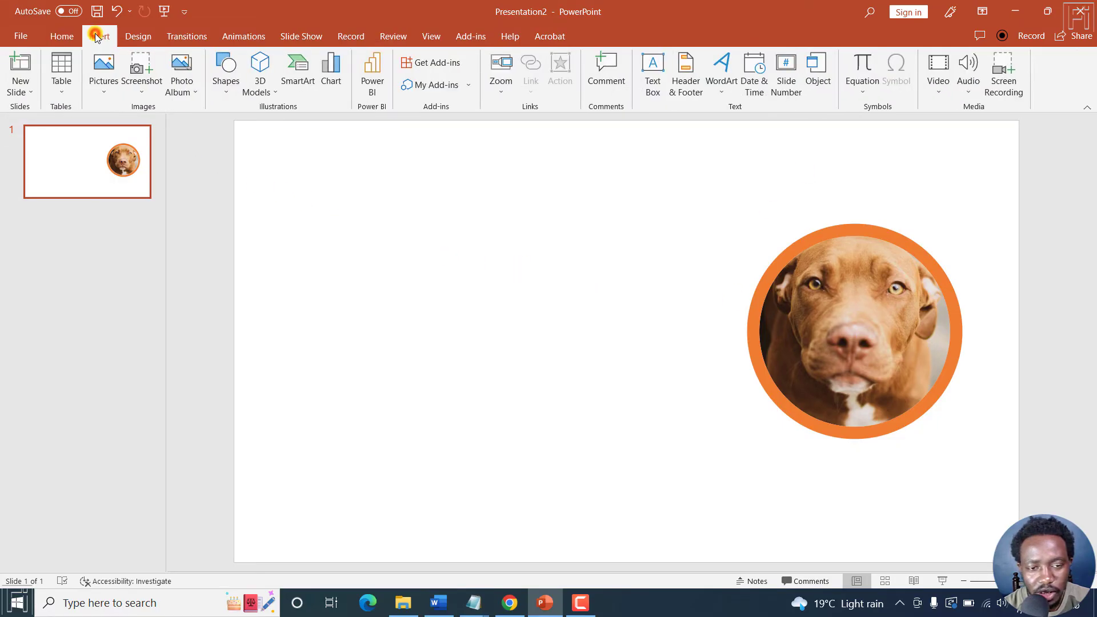
click(106, 96)
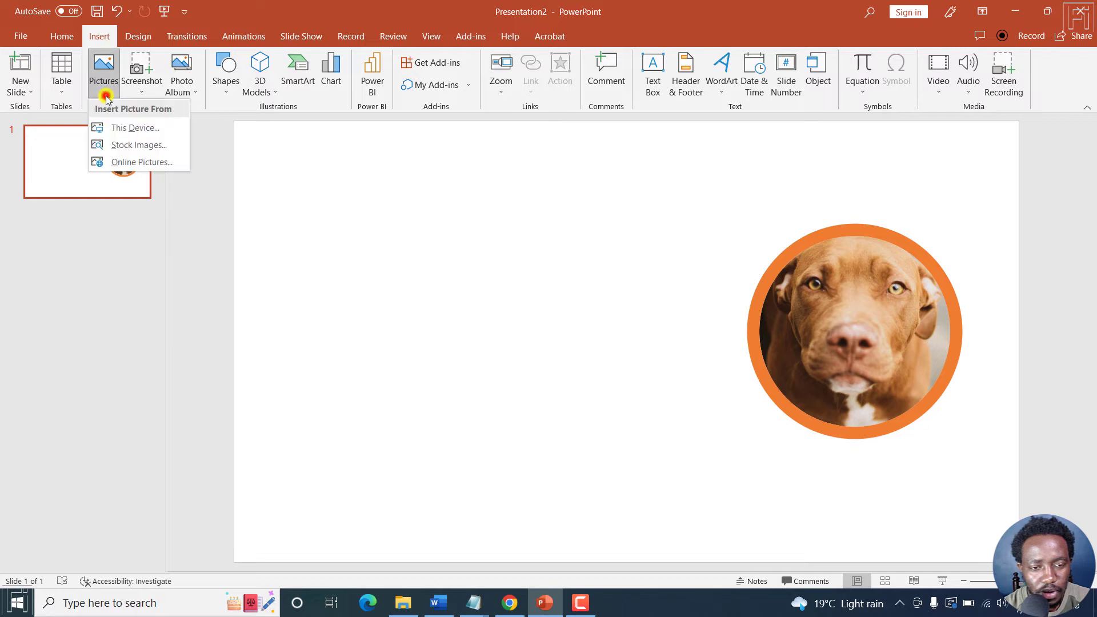
click(138, 161)
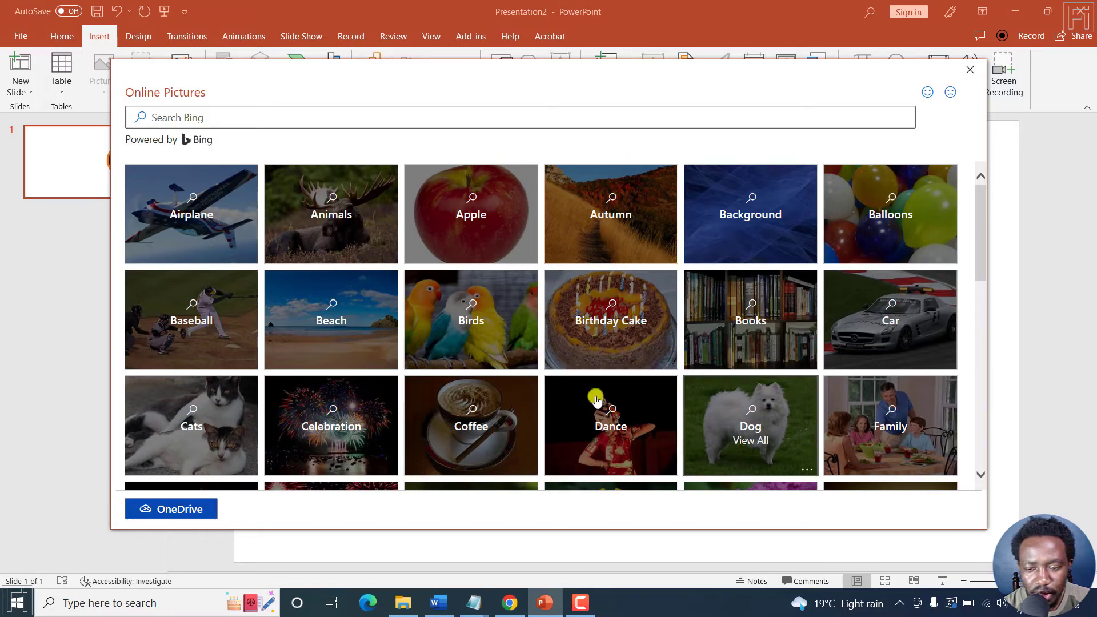
click(151, 400)
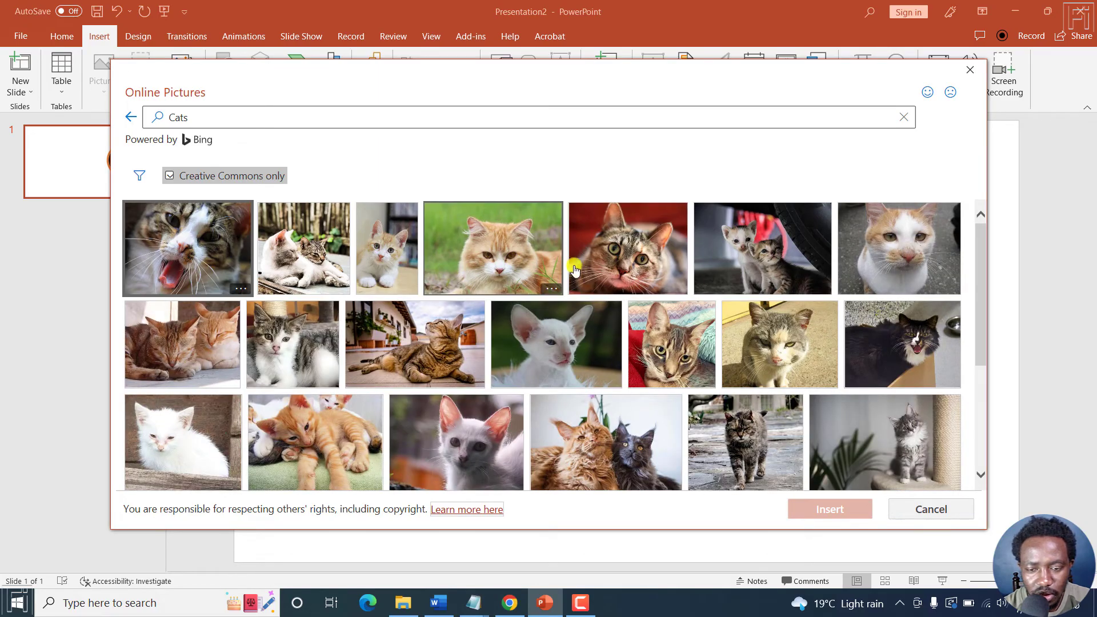
click(612, 246)
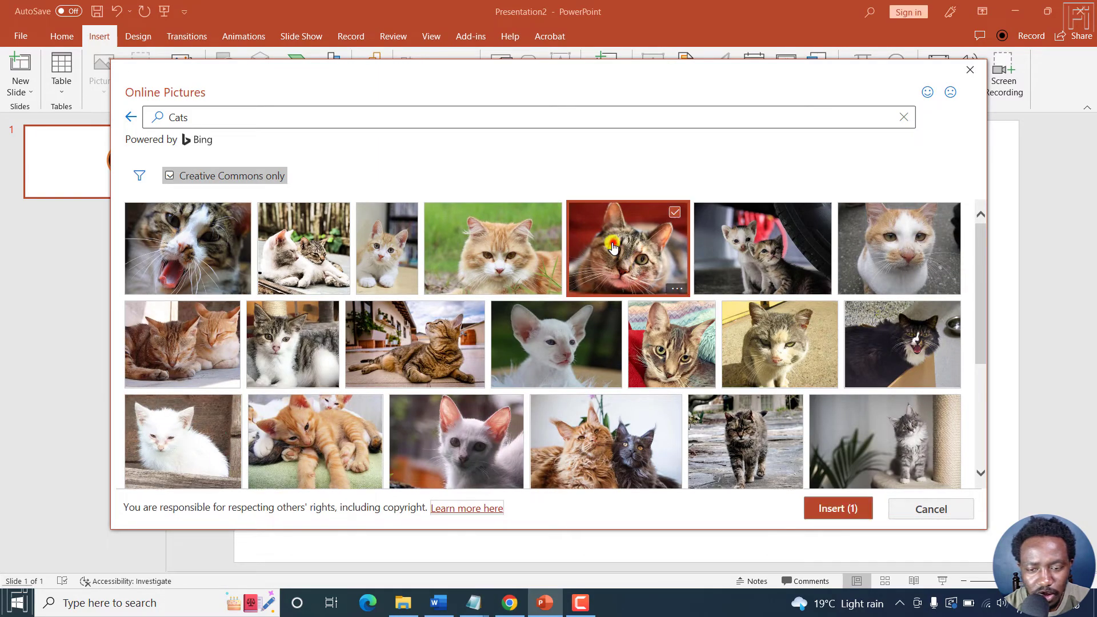
Insert the tabby cat photo, shift it left, and bring up Crop to Shape.
click(832, 509)
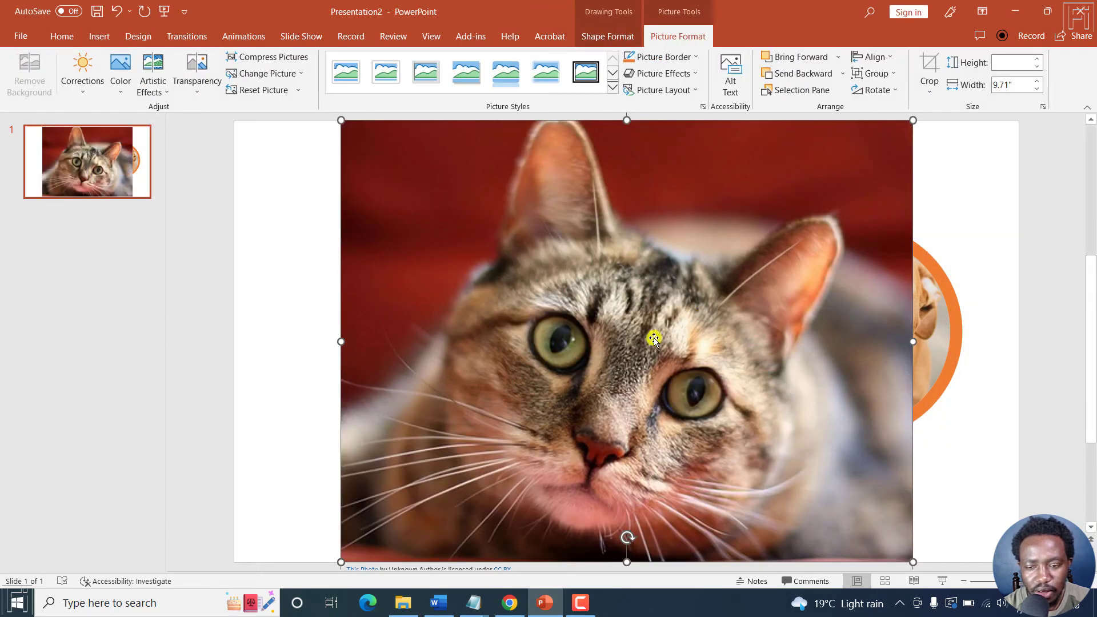
mouse_move(655, 337)
mouse_down()
mouse_move(547, 330)
mouse_move(569, 337)
mouse_up()
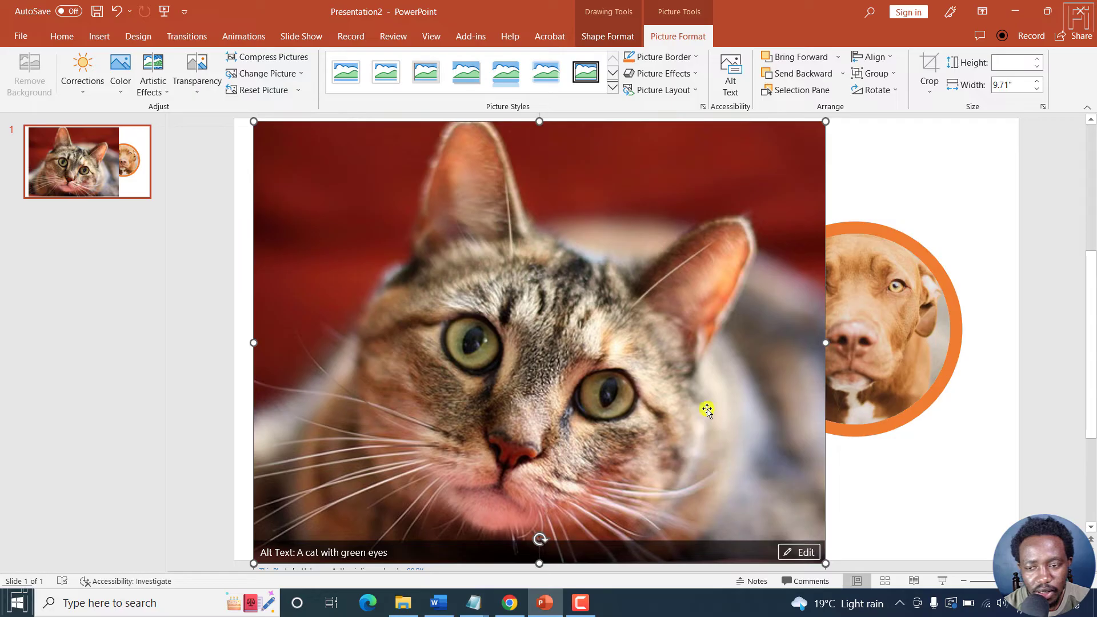
click(930, 91)
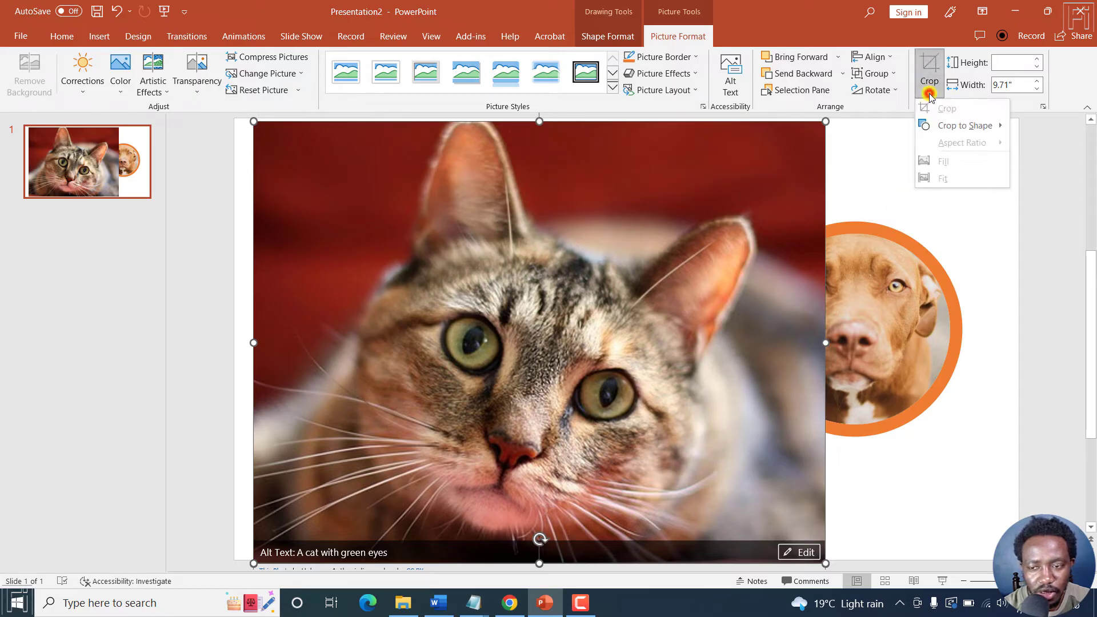
click(950, 126)
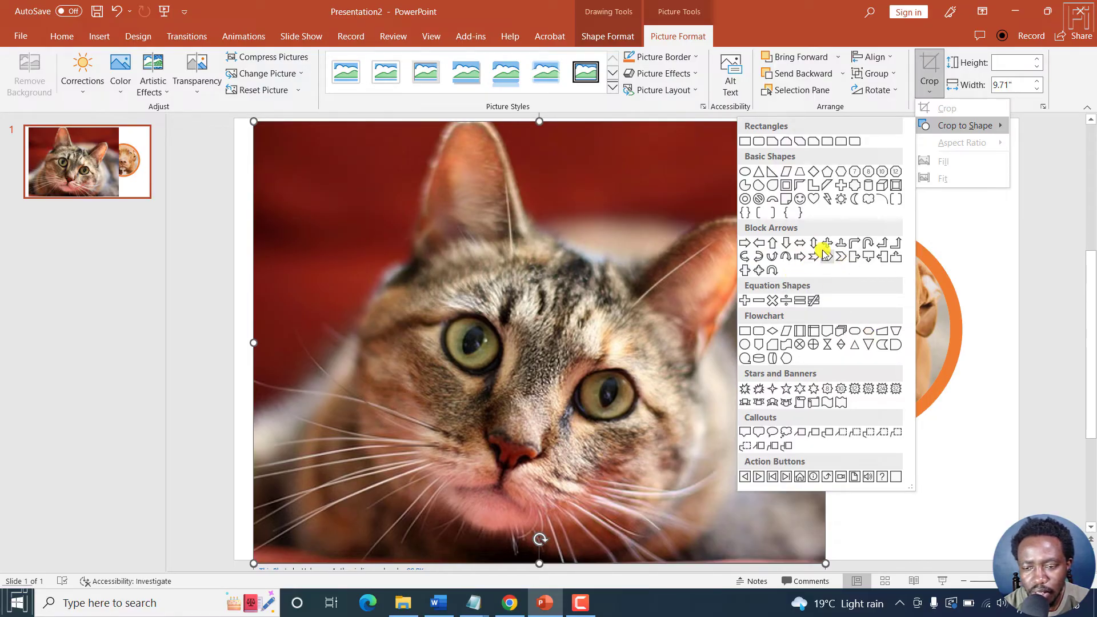
Crop the cat photo into an up-arrow shape, shrink it and move it up-right.
click(772, 243)
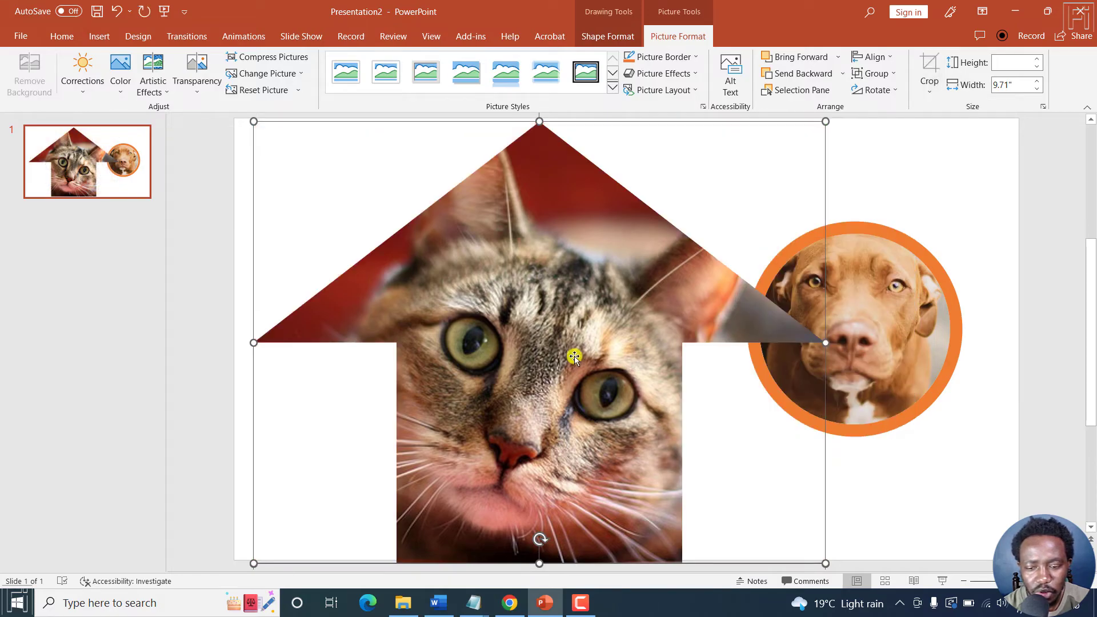
drag(574, 357, 583, 353)
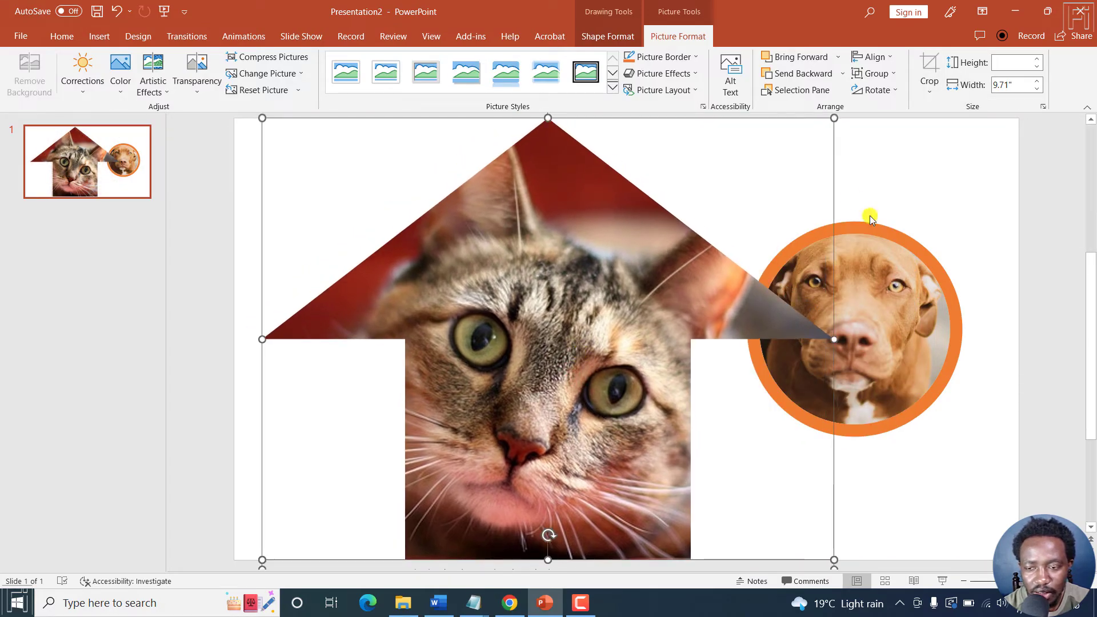
drag(835, 117, 623, 280)
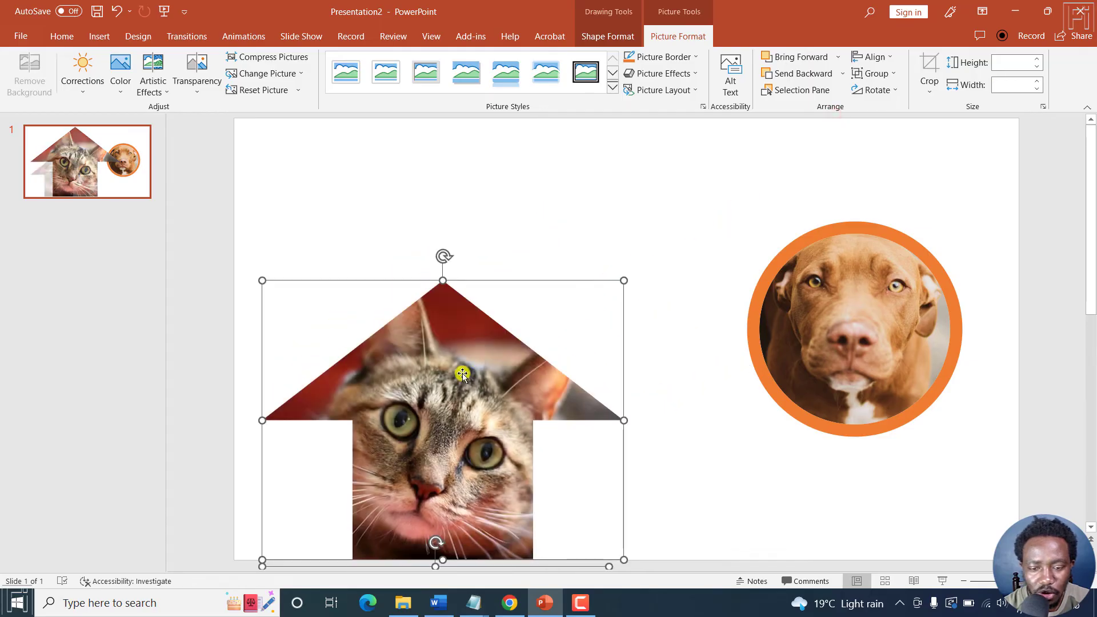
drag(461, 374, 513, 295)
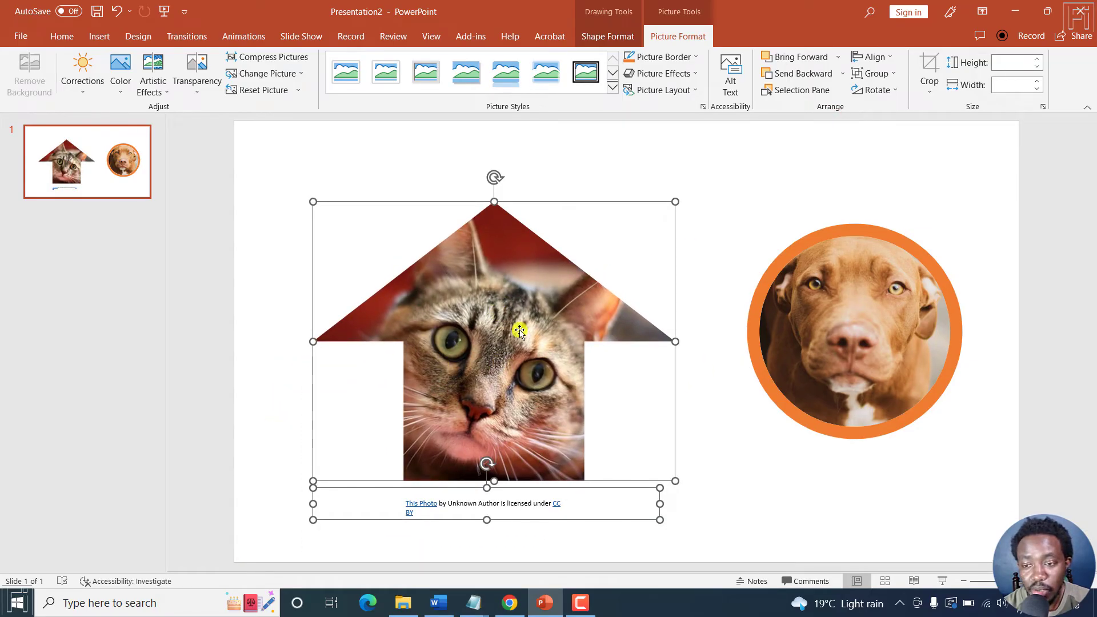
Re-crop the cat photo from a heart to a downward-pointing rectangular callout and raise it.
click(930, 94)
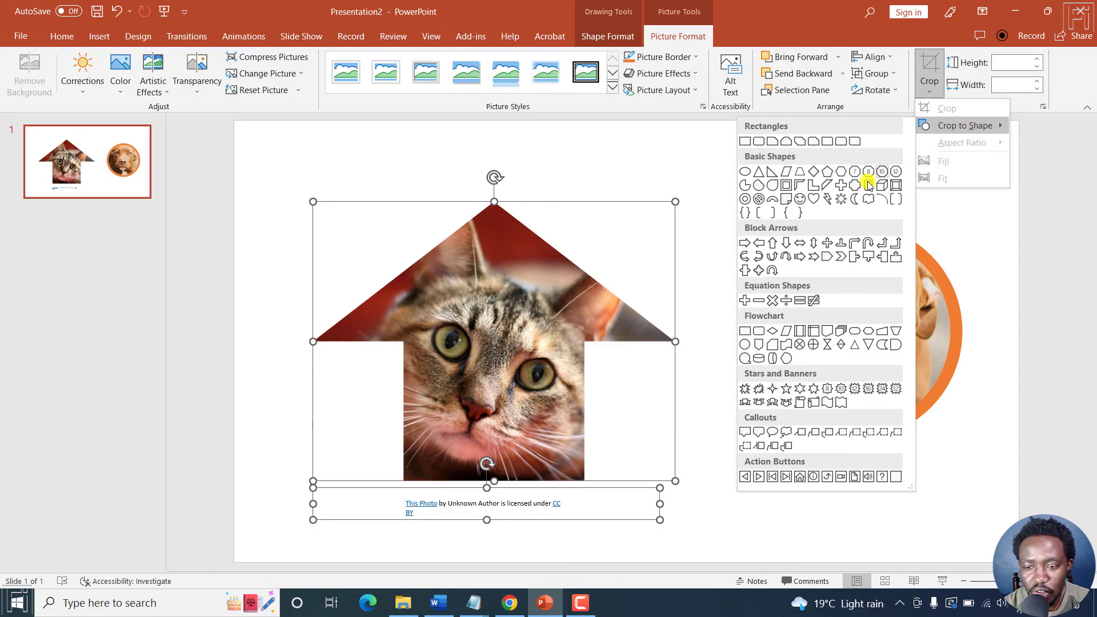
click(818, 203)
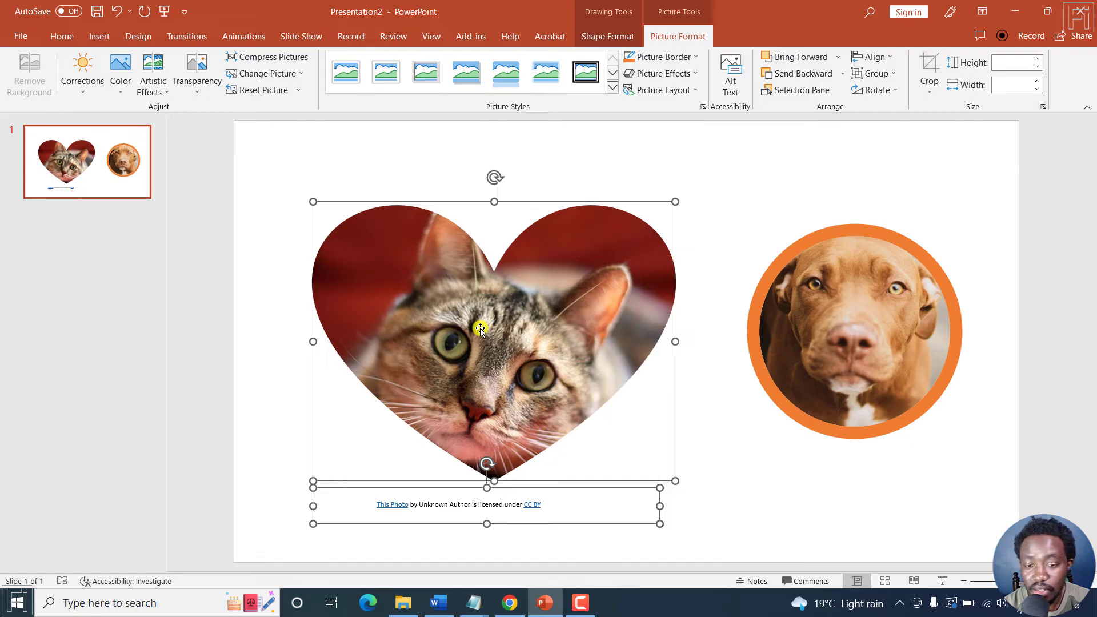
click(928, 89)
mouse_move(963, 125)
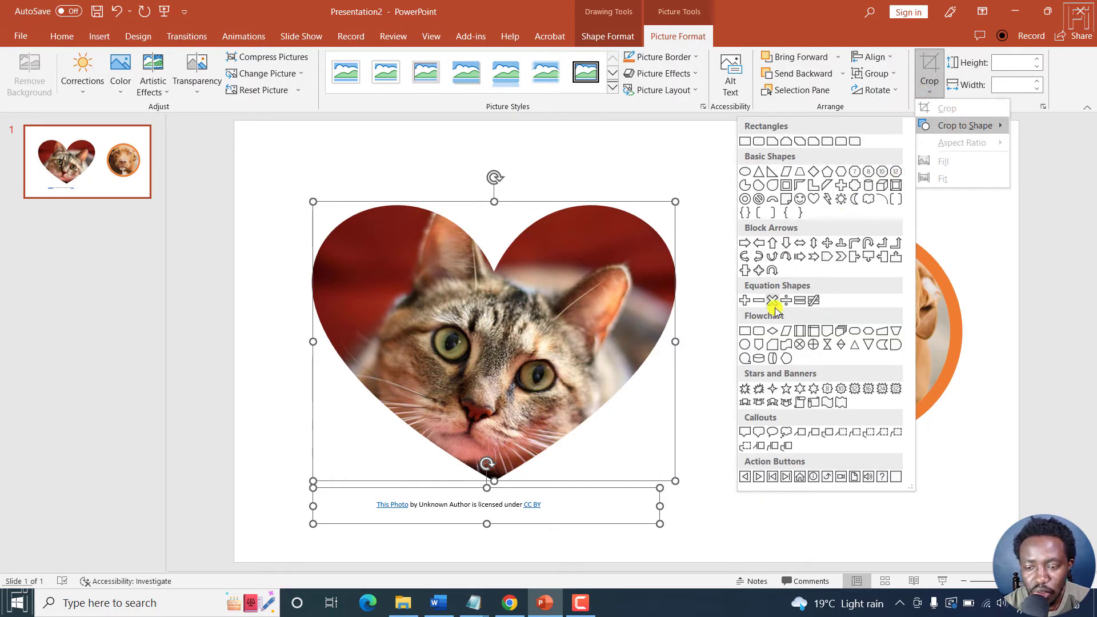
click(748, 433)
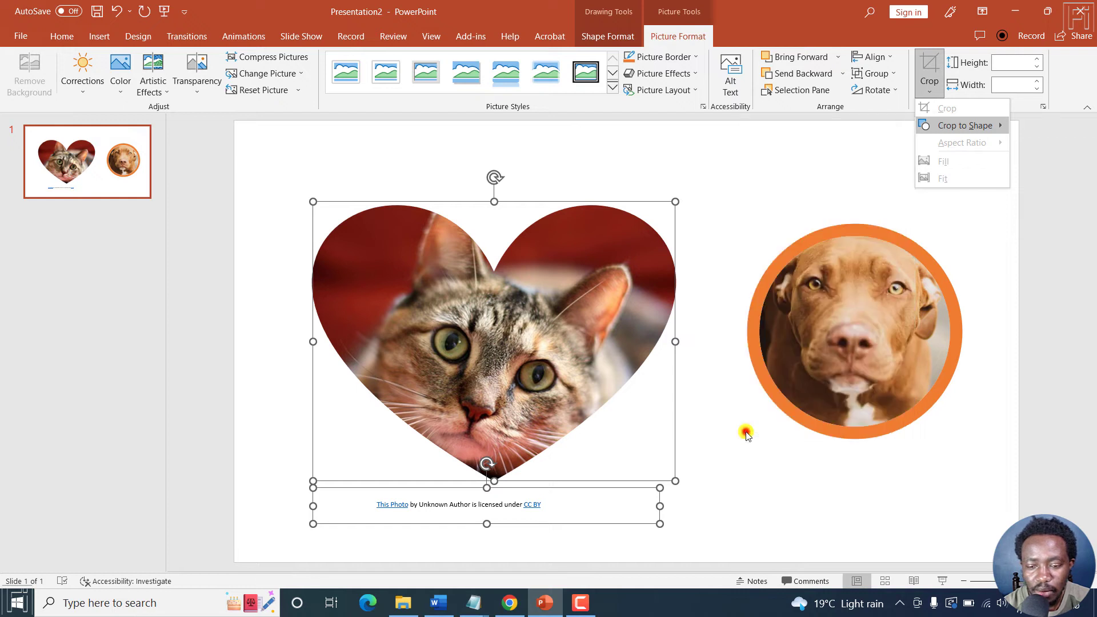
drag(503, 413, 509, 367)
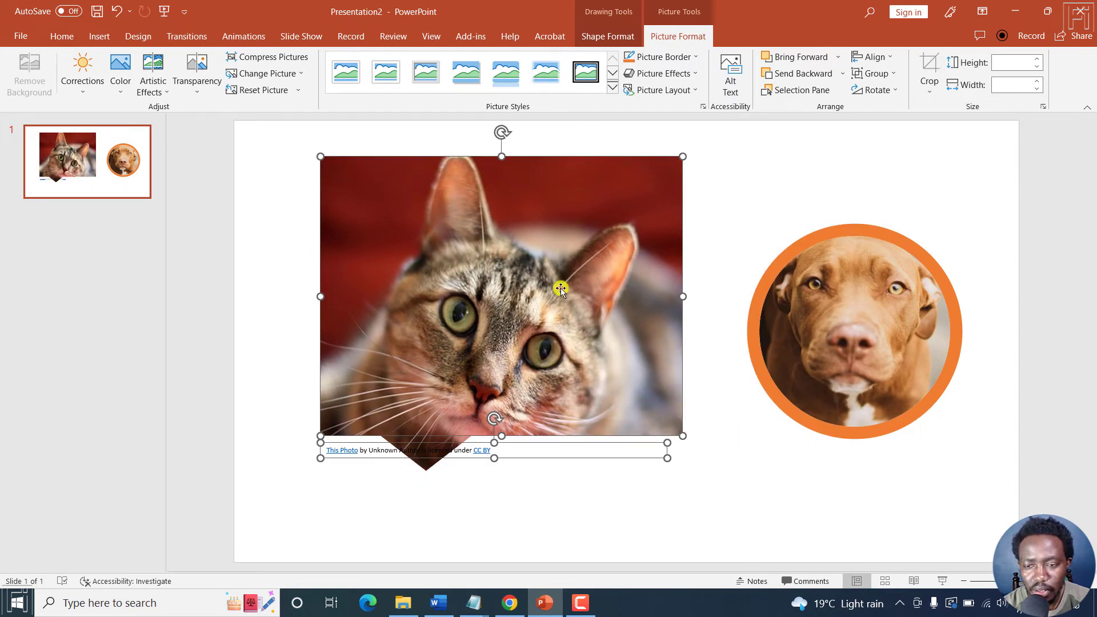
Give the cat callout a 6 pt orange picture border.
click(695, 56)
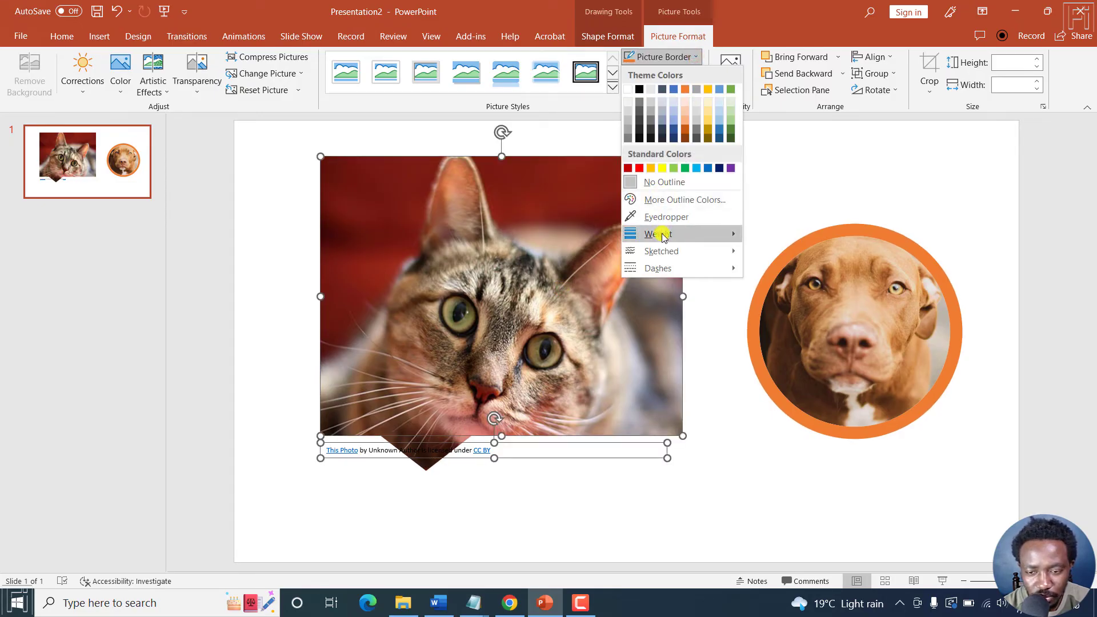
mouse_move(658, 234)
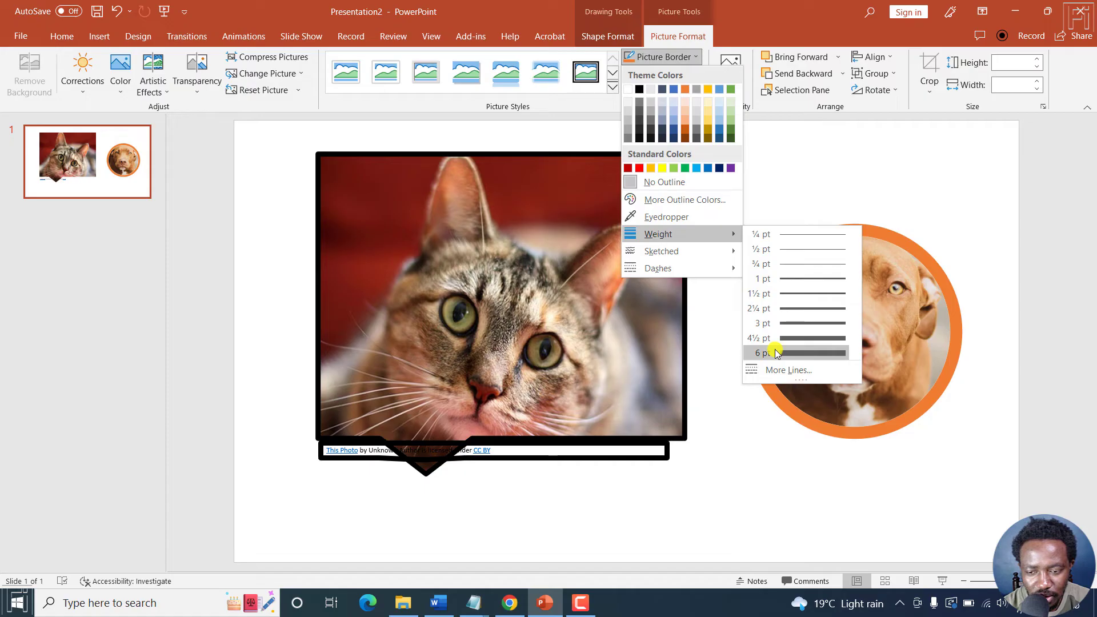
click(774, 351)
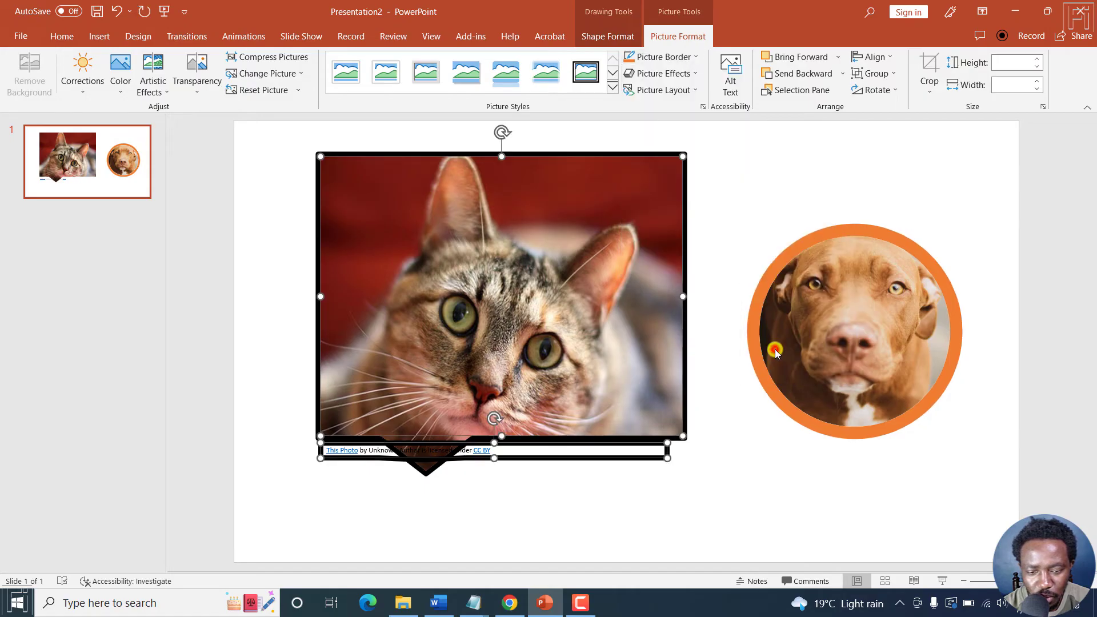
click(694, 57)
click(684, 91)
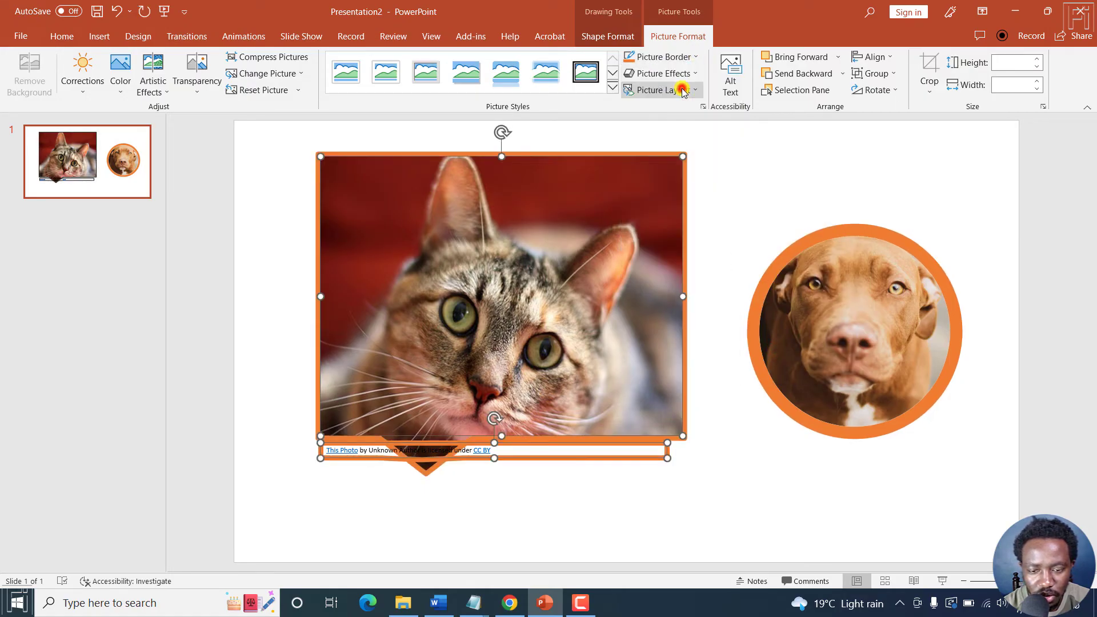
Delete the photo credit caption beneath the cat picture.
click(624, 483)
click(551, 458)
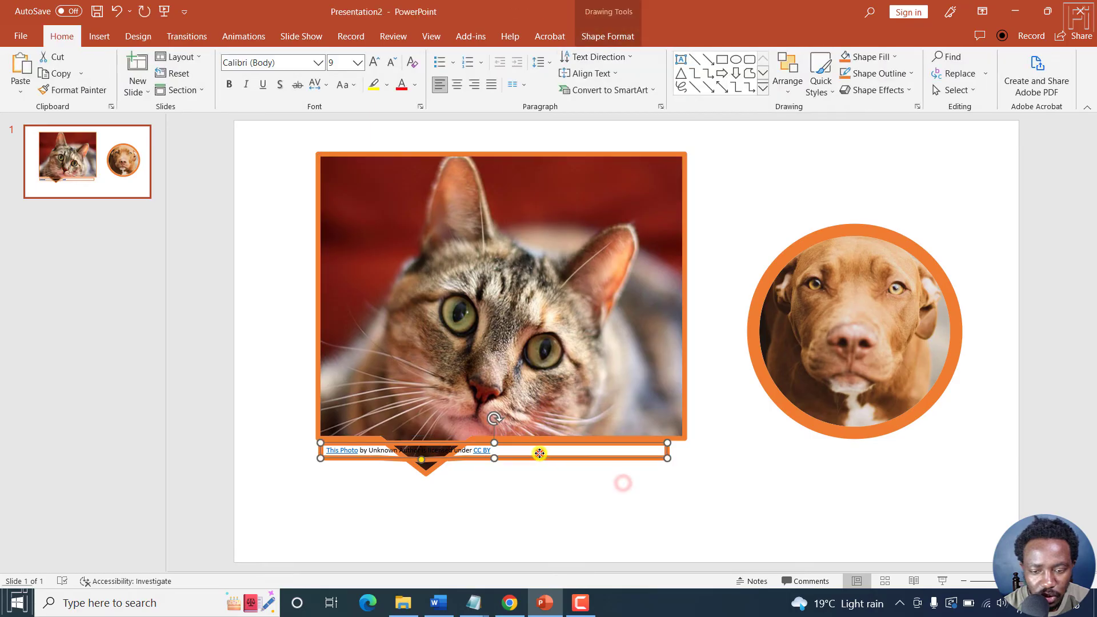
key(Delete)
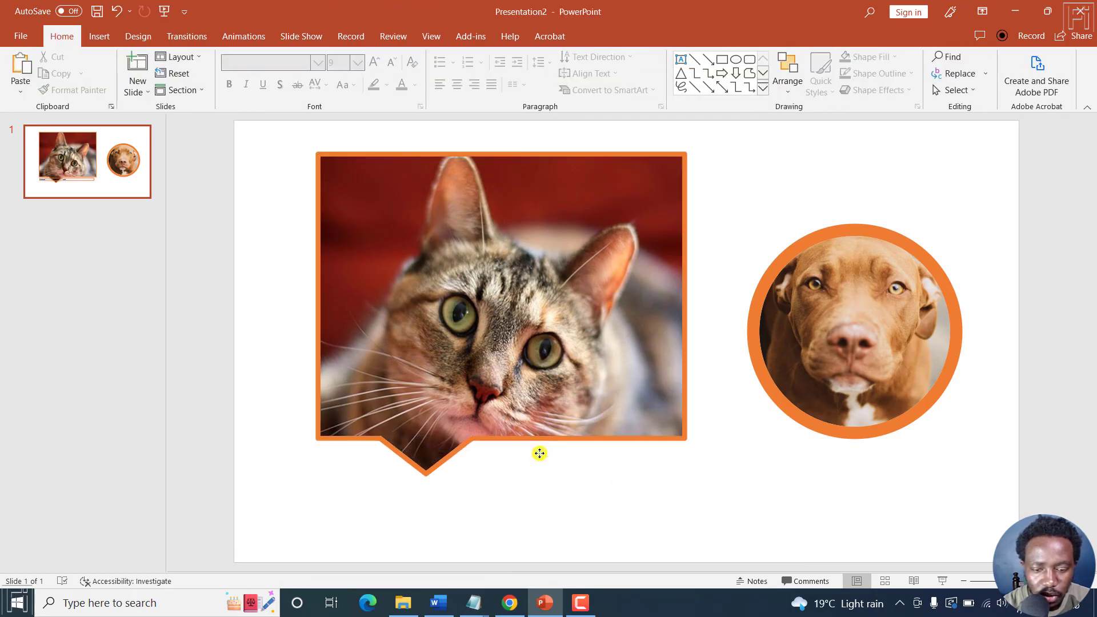
Move the cat callout lower and shrink it, then drop the dog photo to match its level.
mouse_move(506, 297)
mouse_down()
mouse_move(509, 342)
mouse_move(503, 326)
mouse_up()
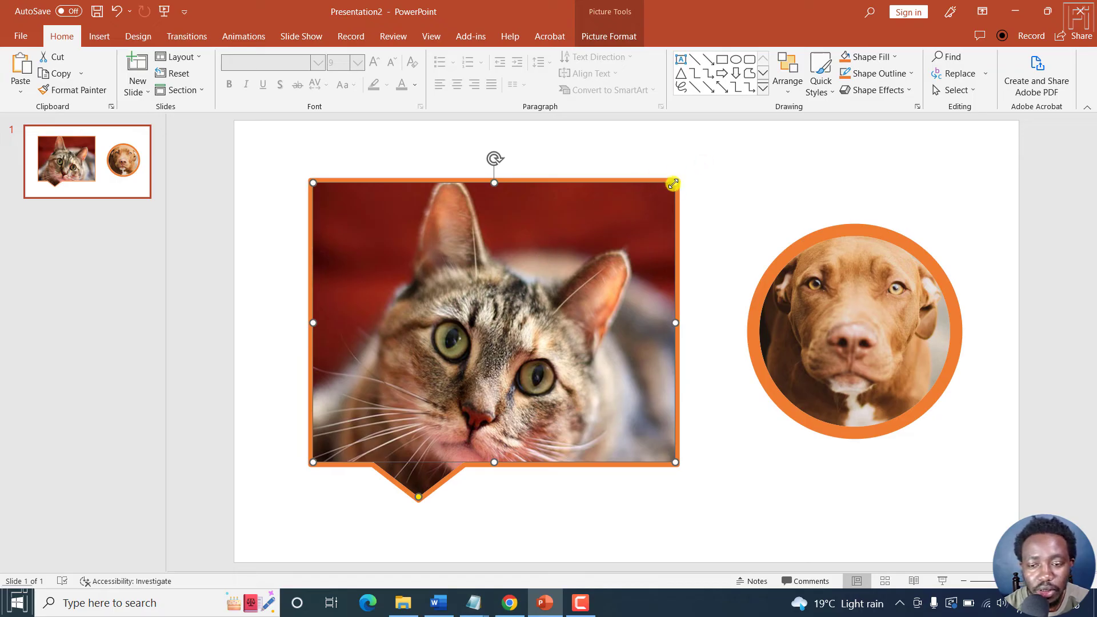
drag(674, 183, 542, 258)
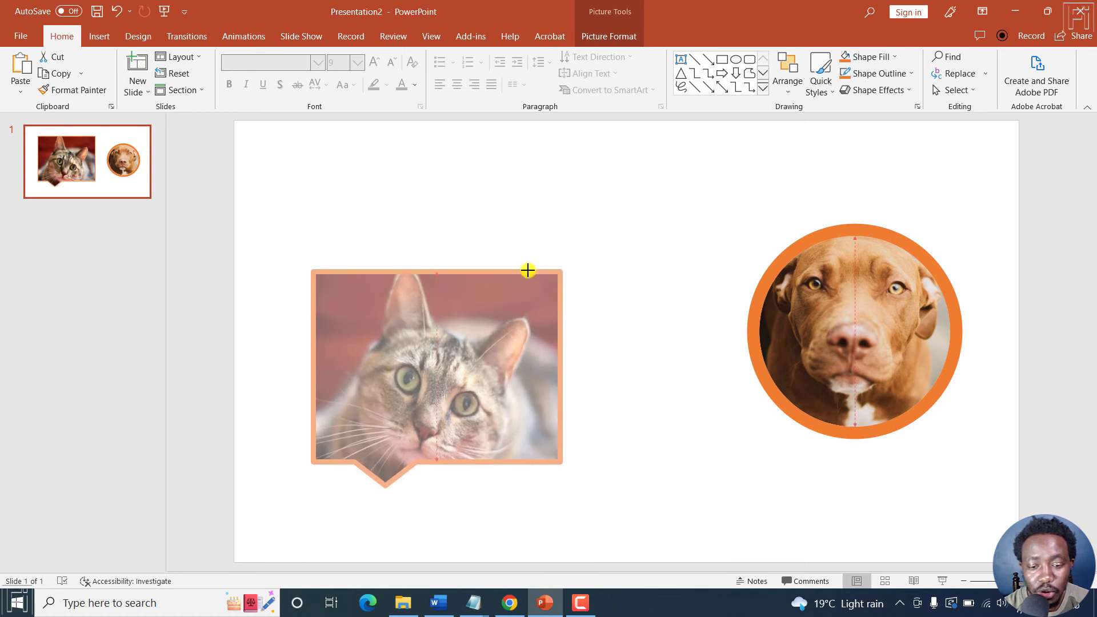
drag(541, 259, 527, 271)
drag(431, 378, 429, 368)
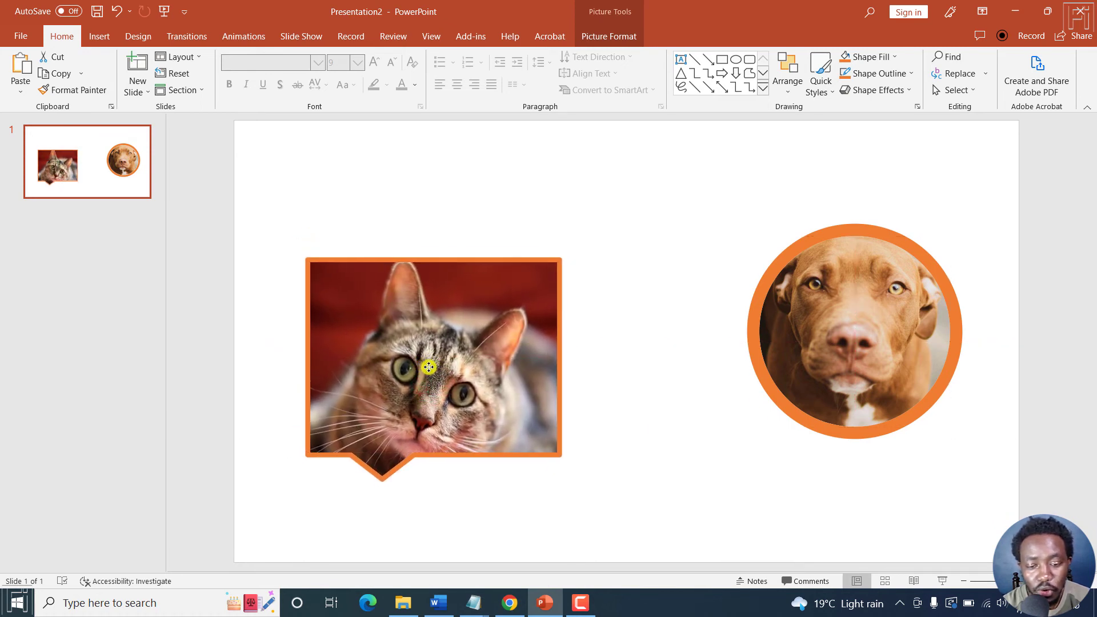
drag(835, 326, 839, 348)
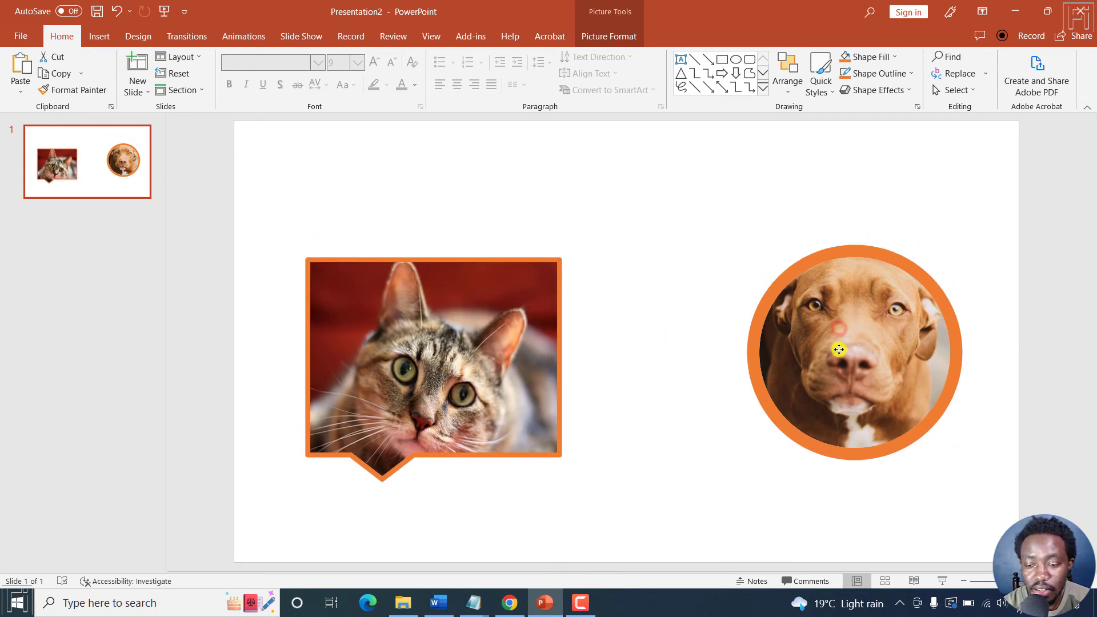
click(626, 225)
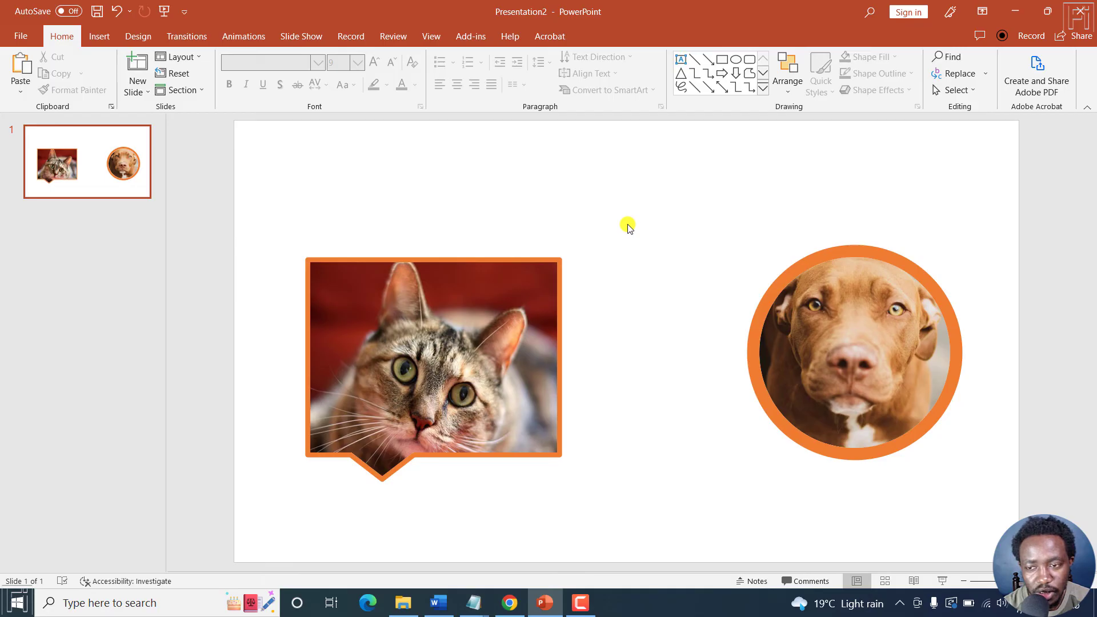
Select the dog picture and check its cropping options without making changes.
click(445, 346)
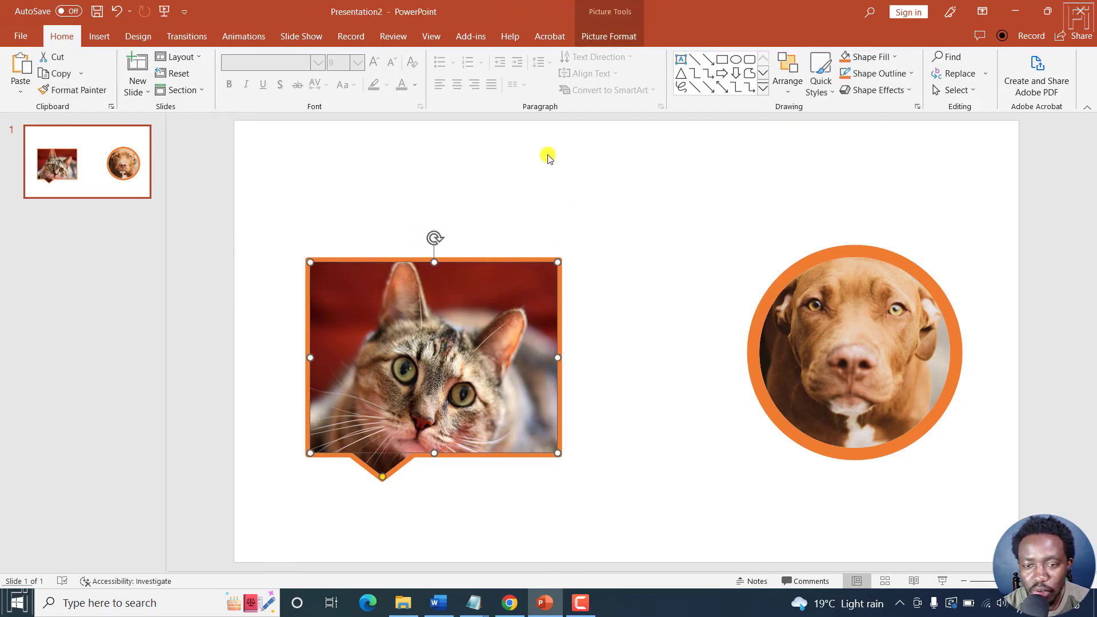
click(609, 34)
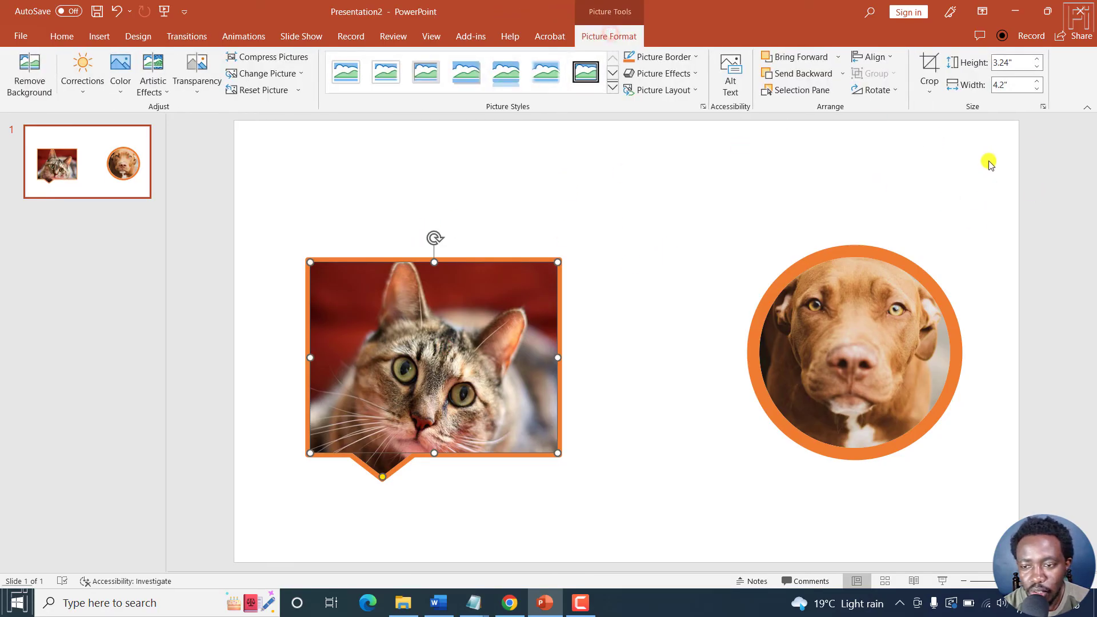
click(807, 349)
click(931, 87)
mouse_move(962, 143)
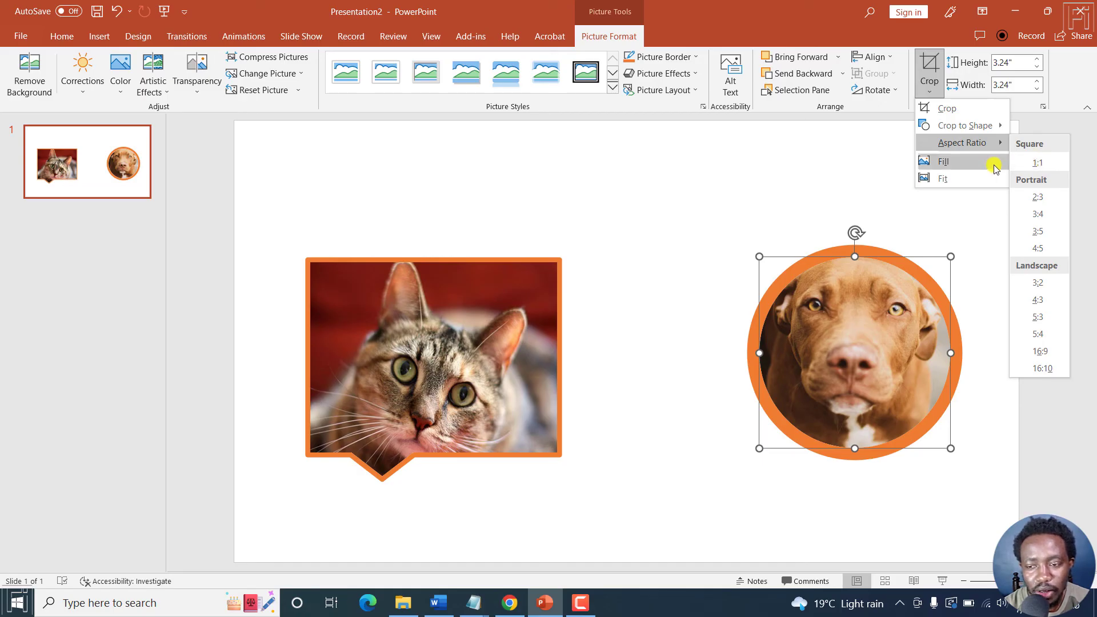
click(862, 277)
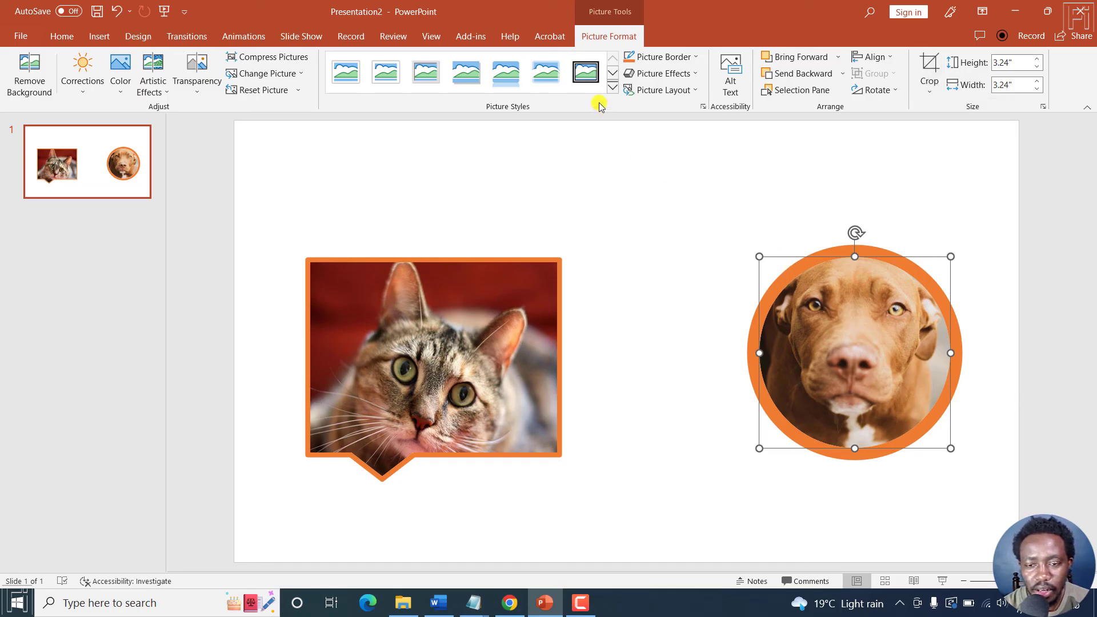
Style the dog photo with a thick black frame, then the oval picture style with shadow.
click(586, 72)
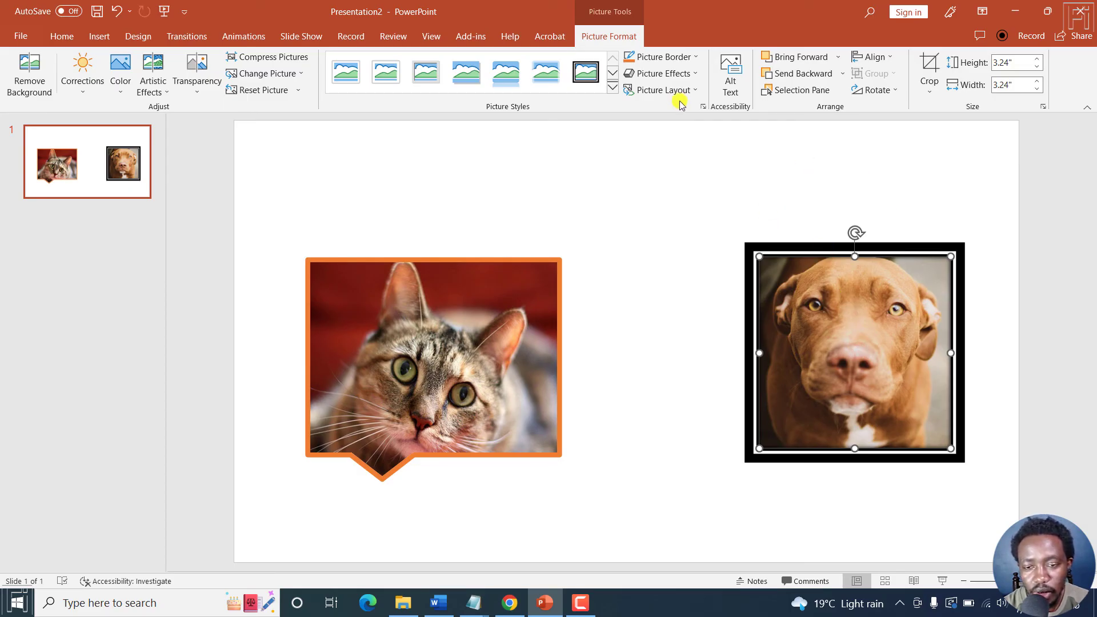
click(613, 88)
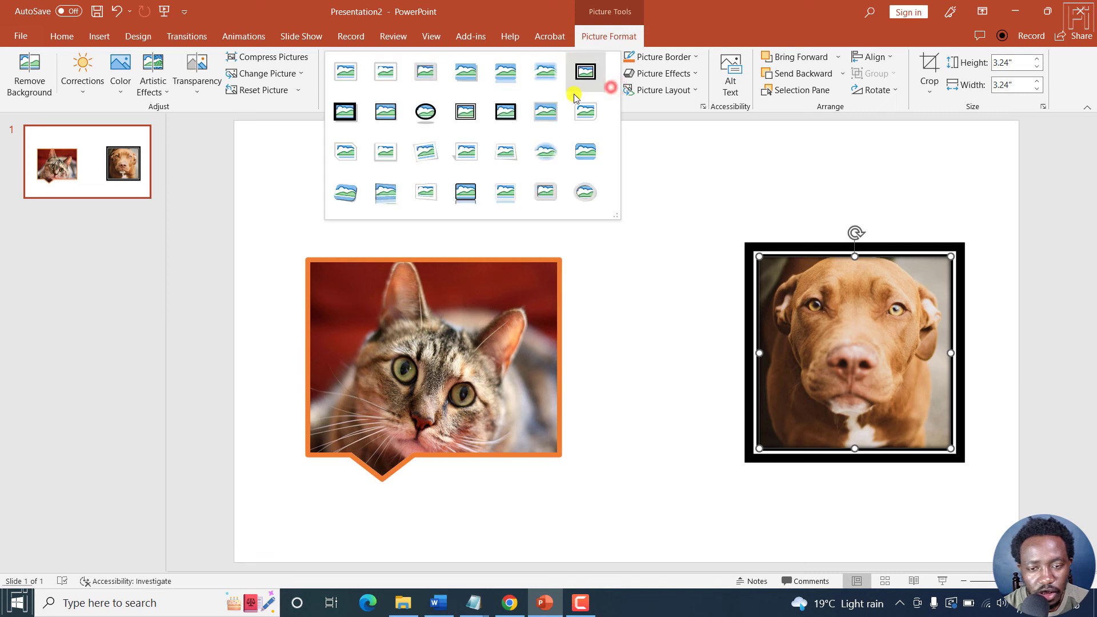
click(426, 109)
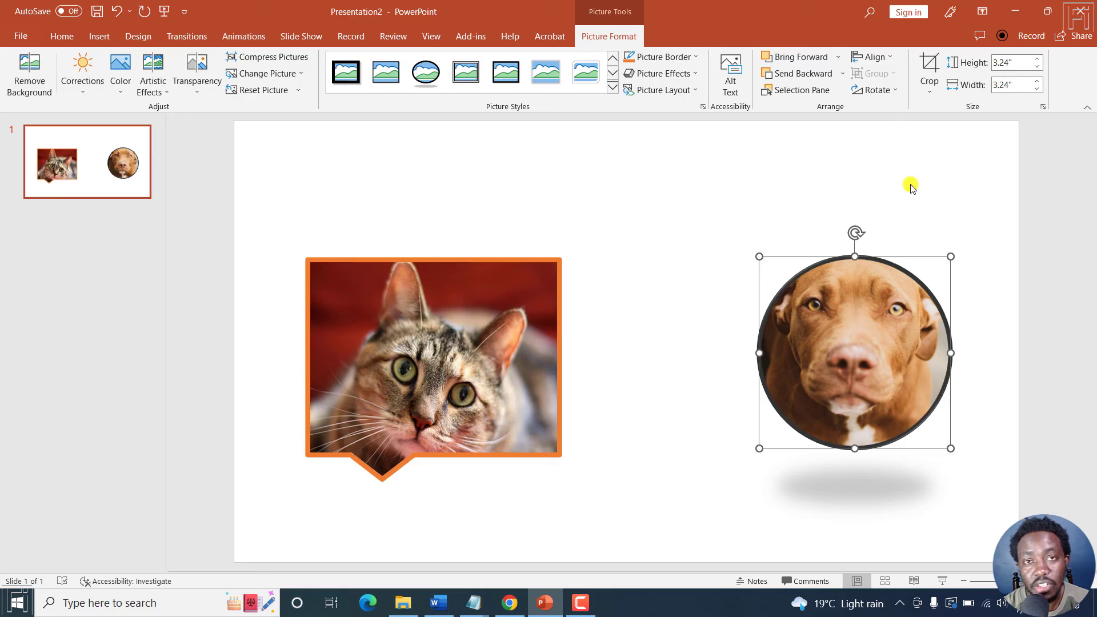
Crop the dog photo to a 1:1 aspect ratio and nudge the cat callout right.
click(930, 91)
mouse_move(962, 142)
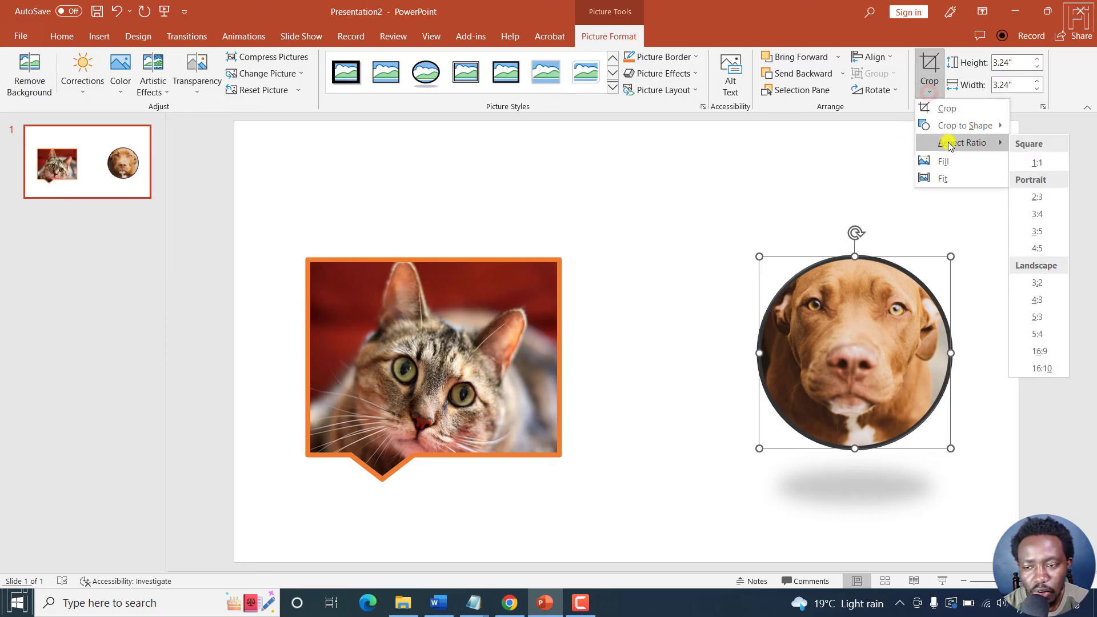
click(1040, 162)
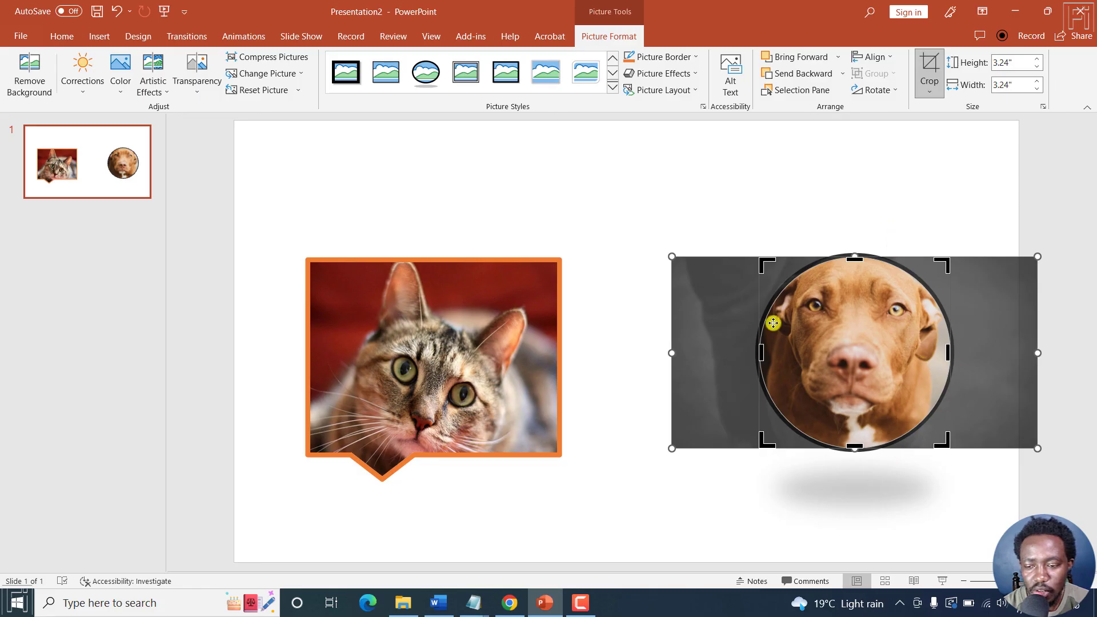
click(917, 162)
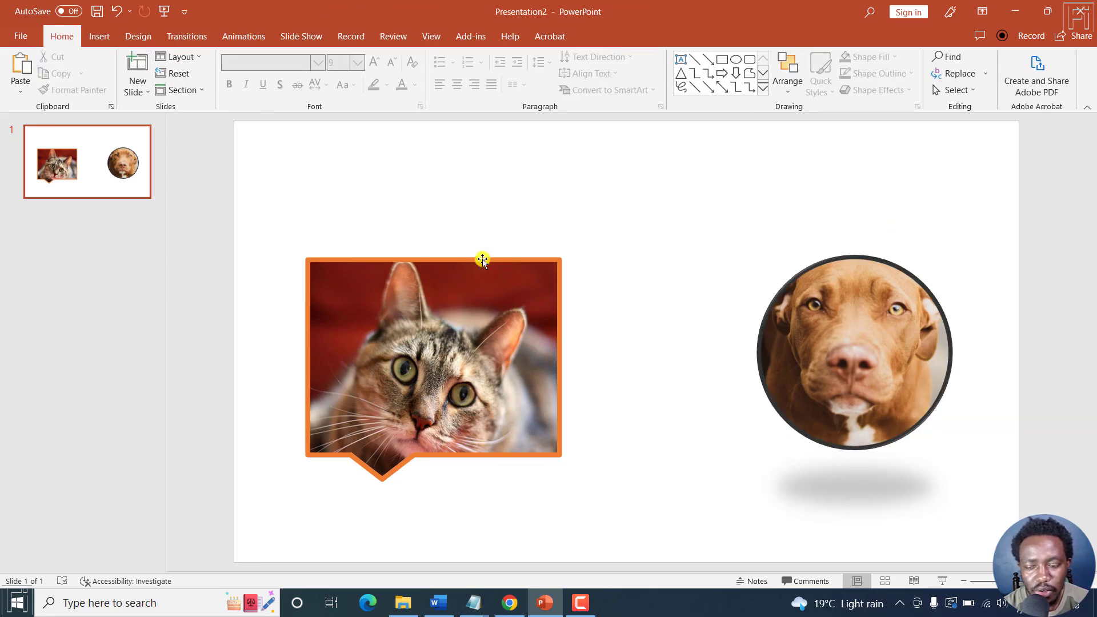
drag(446, 307, 506, 298)
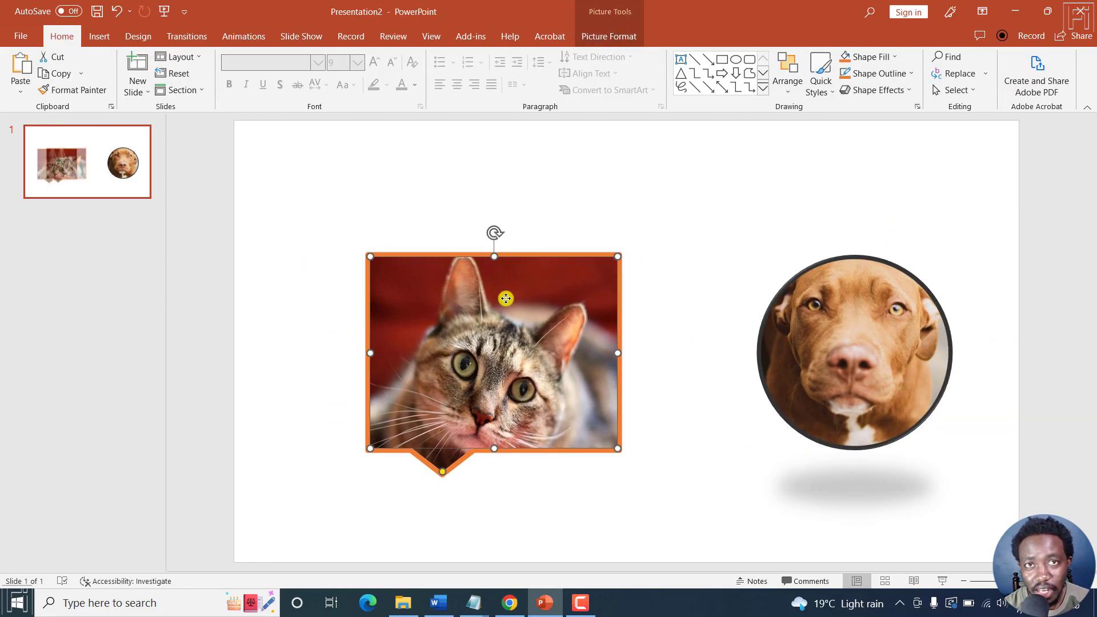